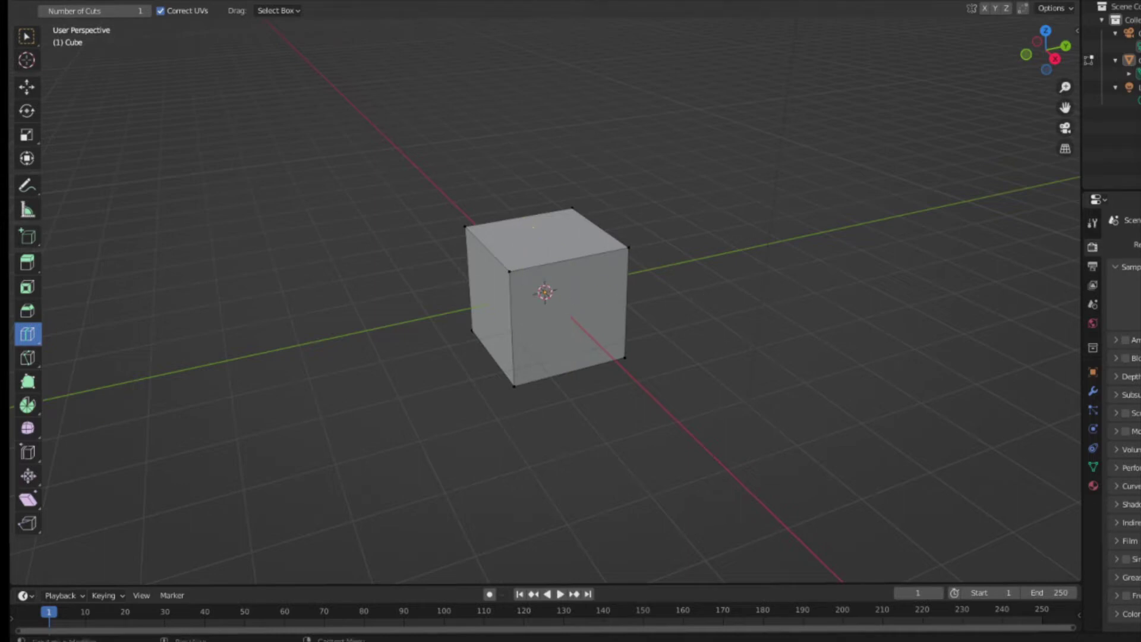
# Step: Loop-cut the cube with two horizontal and three vertical edge loops
pyautogui.click(499, 304)
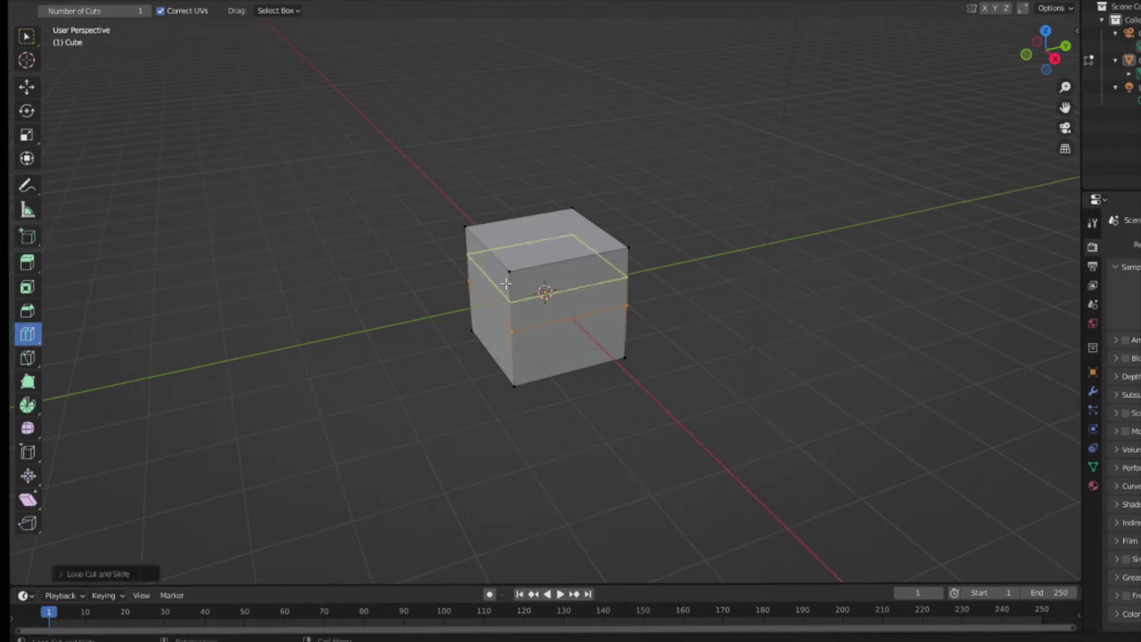
pyautogui.click(521, 360)
pyautogui.click(551, 275)
pyautogui.click(596, 279)
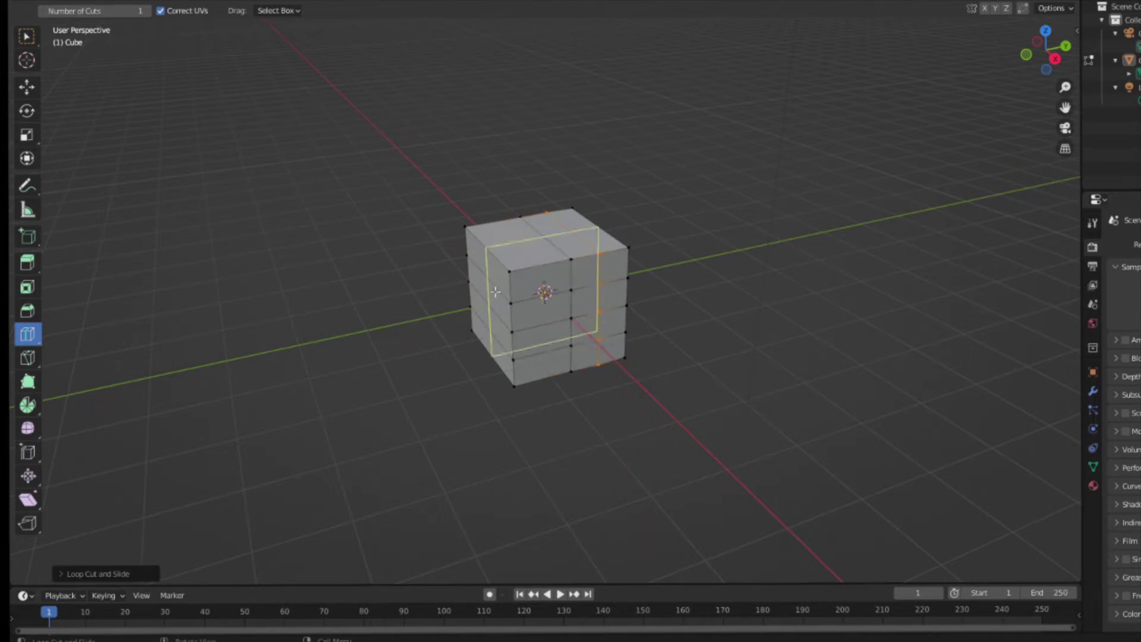
pyautogui.click(544, 315)
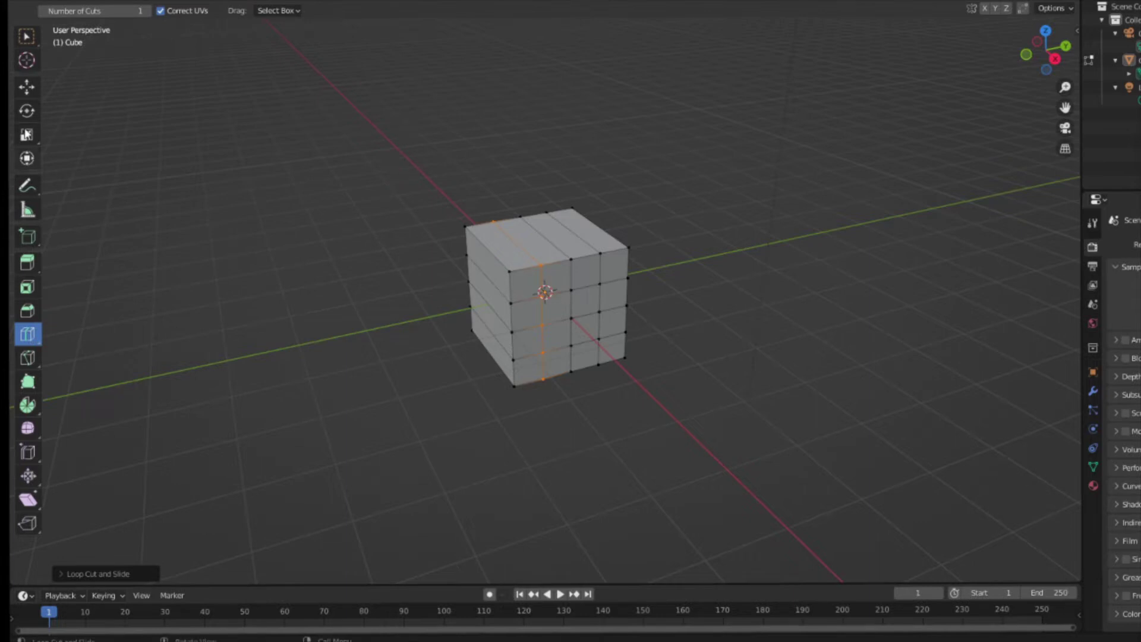
# Step: Open the interaction mode list, zoom, and orbit to a front view of the cube
pyautogui.click(107, 3)
pyautogui.scroll(2, 648, 452)
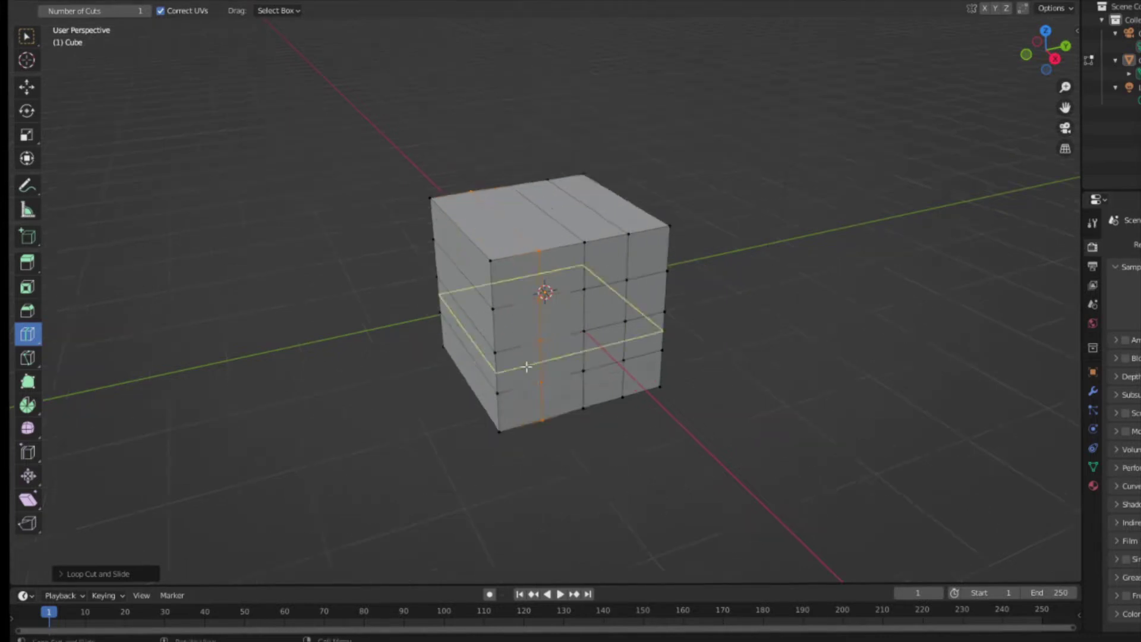
pyautogui.scroll(1, 669, 389)
pyautogui.moveTo(703, 409); pyautogui.dragTo(960, 378, button='middle')
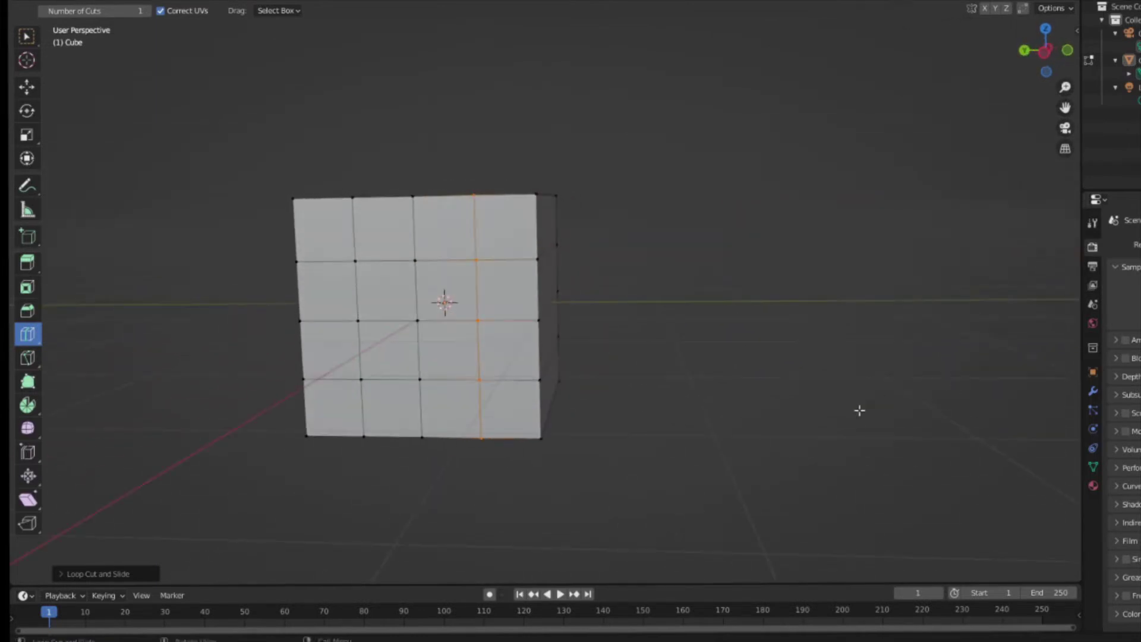
# Step: Scale the gridded mesh horizontally into a long open-ended box, then deselect all geometry
pyautogui.click(27, 310)
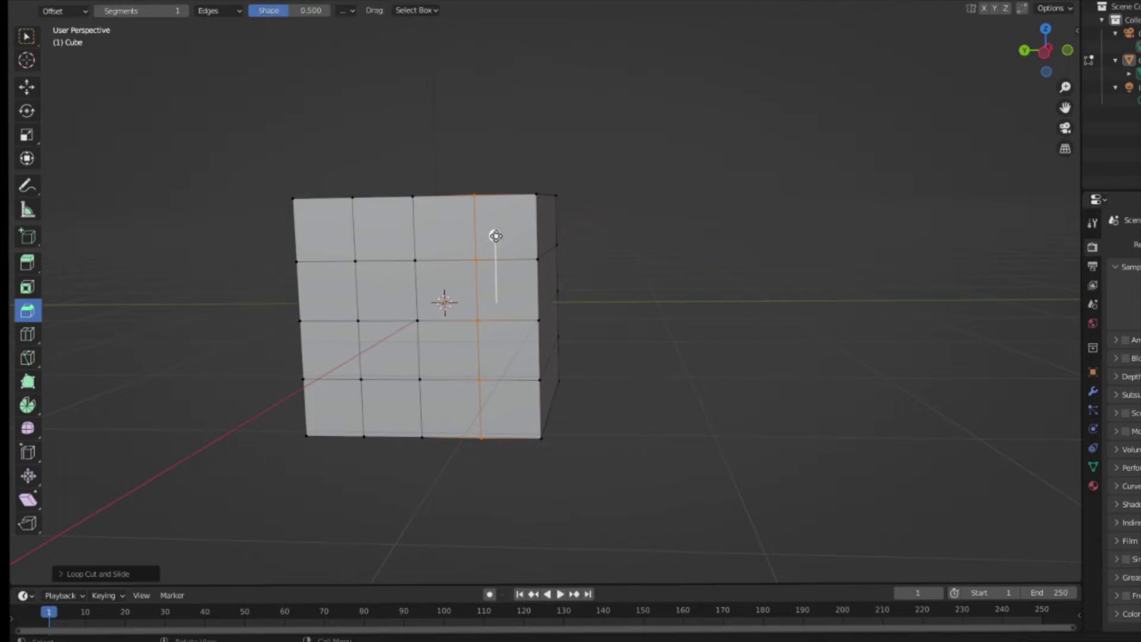
pyautogui.press('s')
pyautogui.click(795, 348)
pyautogui.moveTo(790, 344)
pyautogui.mouseDown(button='middle')
pyautogui.moveTo(805, 461)
pyautogui.moveTo(838, 397)
pyautogui.moveTo(725, 343)
pyautogui.moveTo(581, 357)
pyautogui.moveTo(639, 411)
pyautogui.mouseUp(button='middle')
pyautogui.click(785, 418)
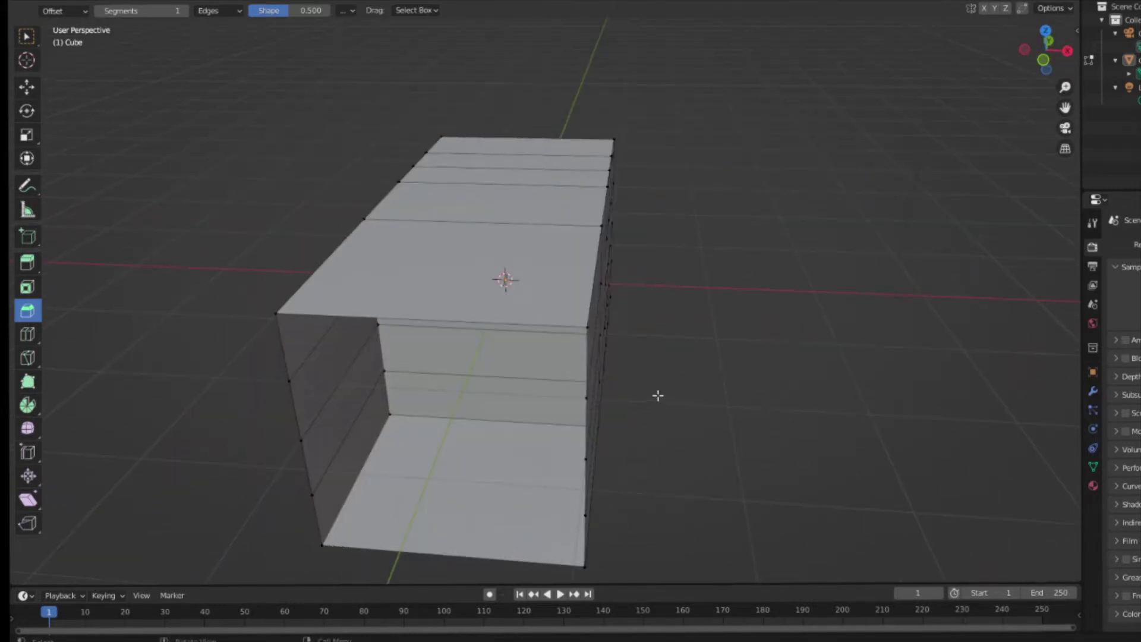
pyautogui.click(32, 268)
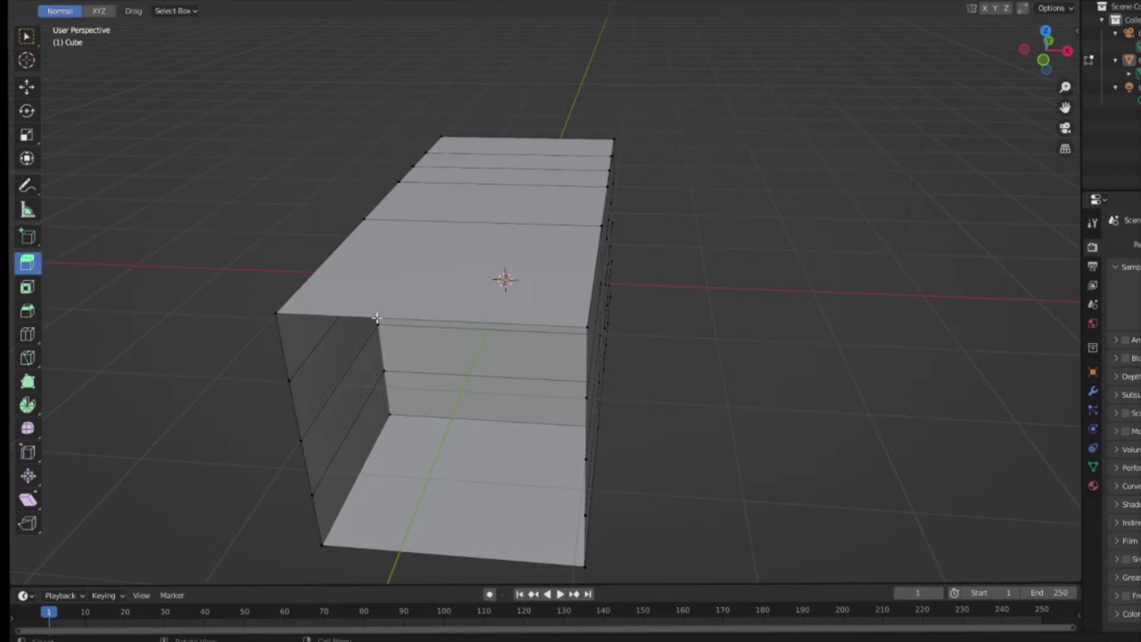
pyautogui.moveTo(561, 298)
pyautogui.mouseDown()
pyautogui.moveTo(626, 372)
pyautogui.moveTo(649, 301)
pyautogui.mouseUp()
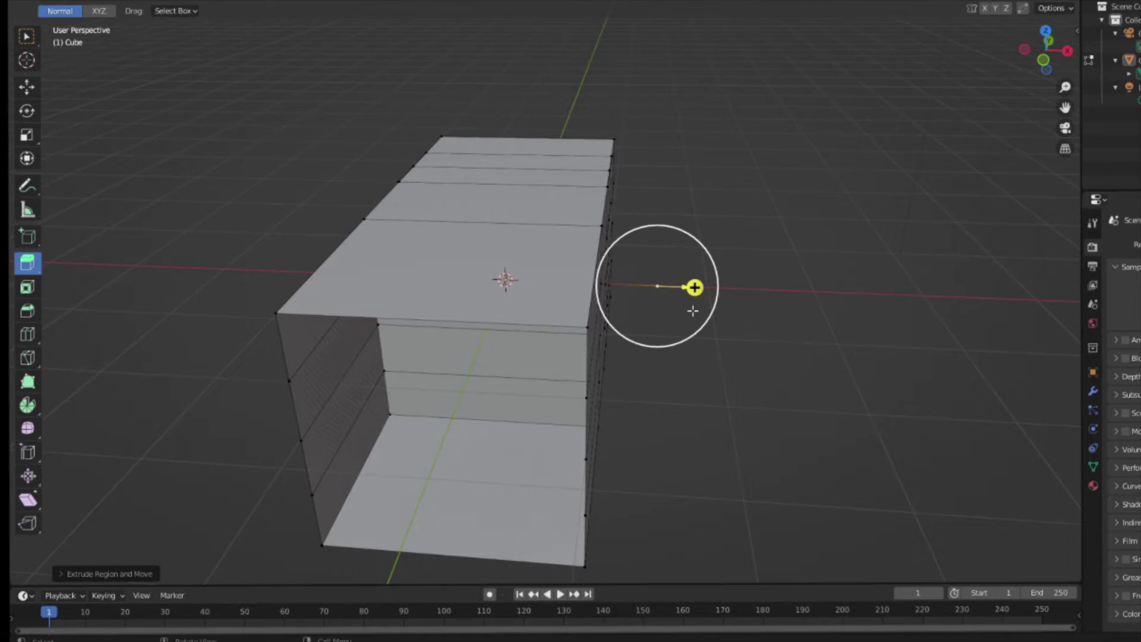
pyautogui.scroll(2, 693, 311)
pyautogui.hotkey('ctrl', 'z')
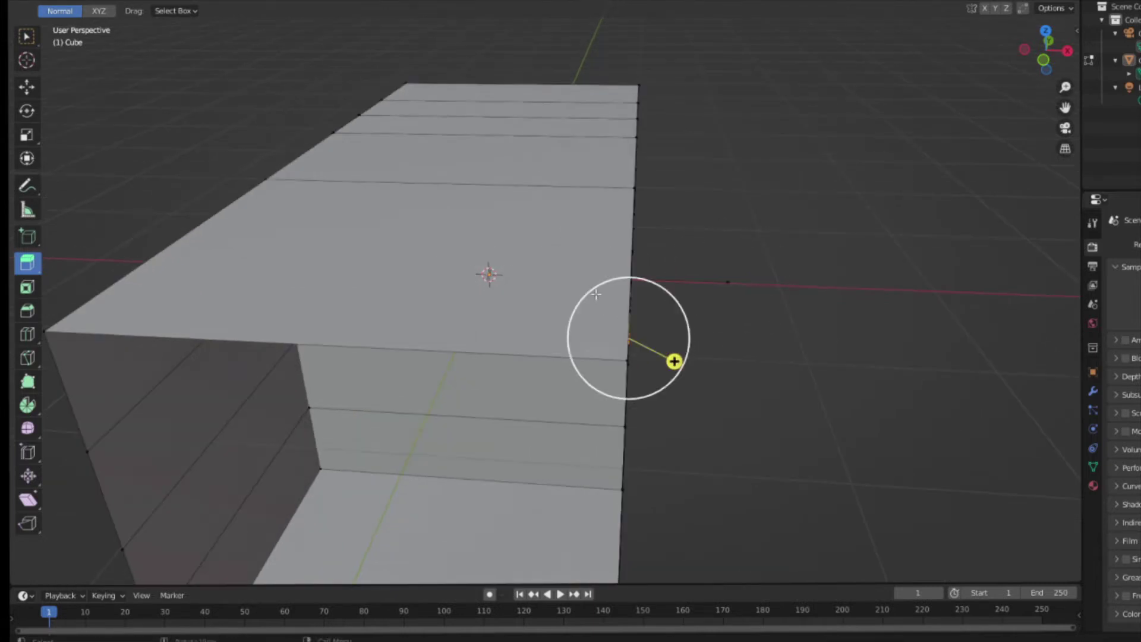
pyautogui.scroll(-8, 596, 294)
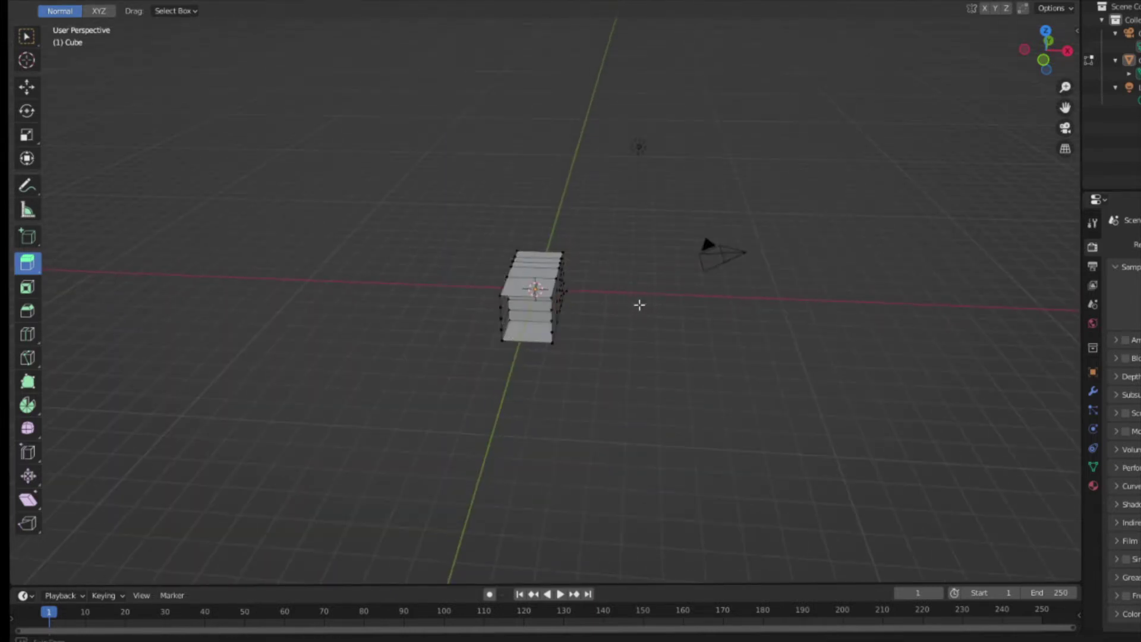
pyautogui.moveTo(639, 305); pyautogui.dragTo(578, 315, button='middle')
pyautogui.scroll(5, 577, 315)
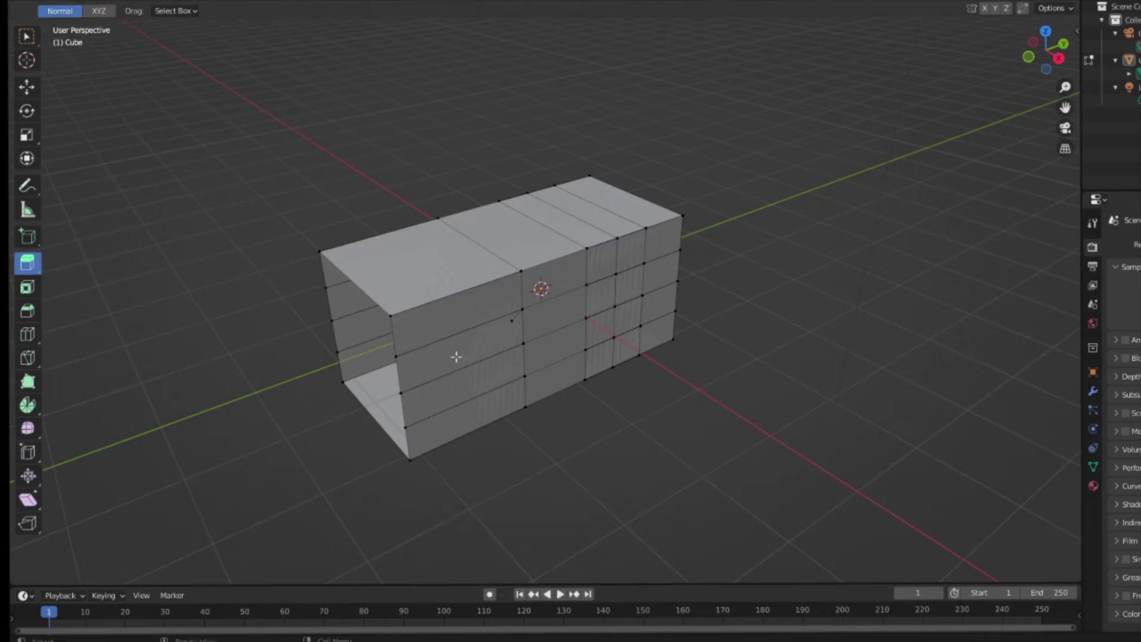
pyautogui.scroll(2, 446, 350)
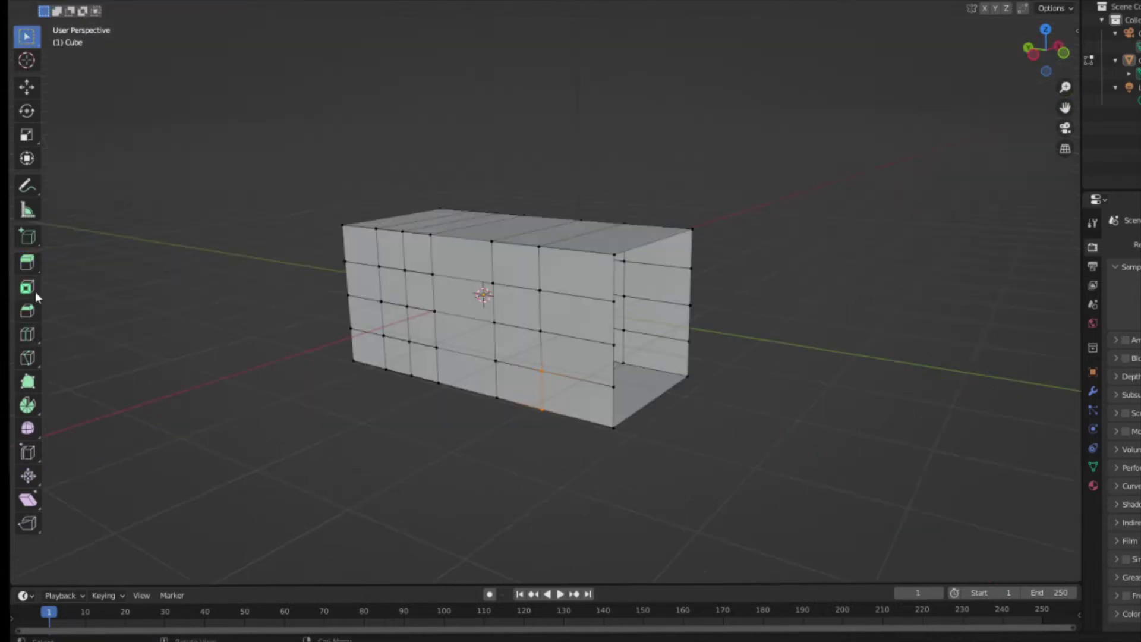
# Step: Add an off-centre loop cut and extrude the lower front face into a wedge
pyautogui.click(28, 334)
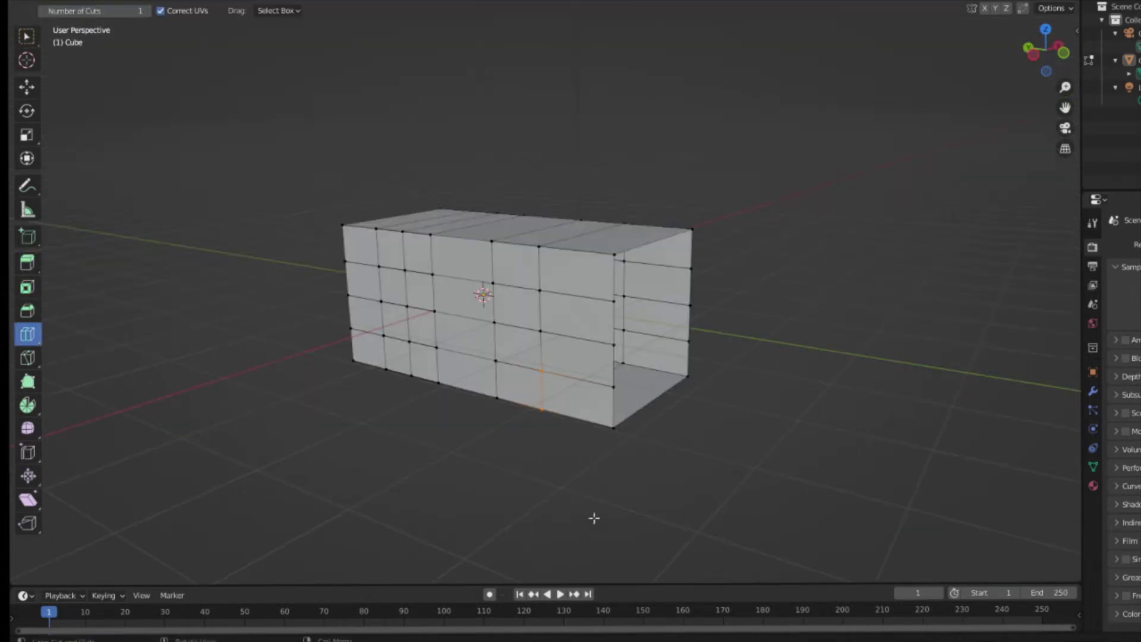
pyautogui.moveTo(561, 400); pyautogui.dragTo(518, 381)
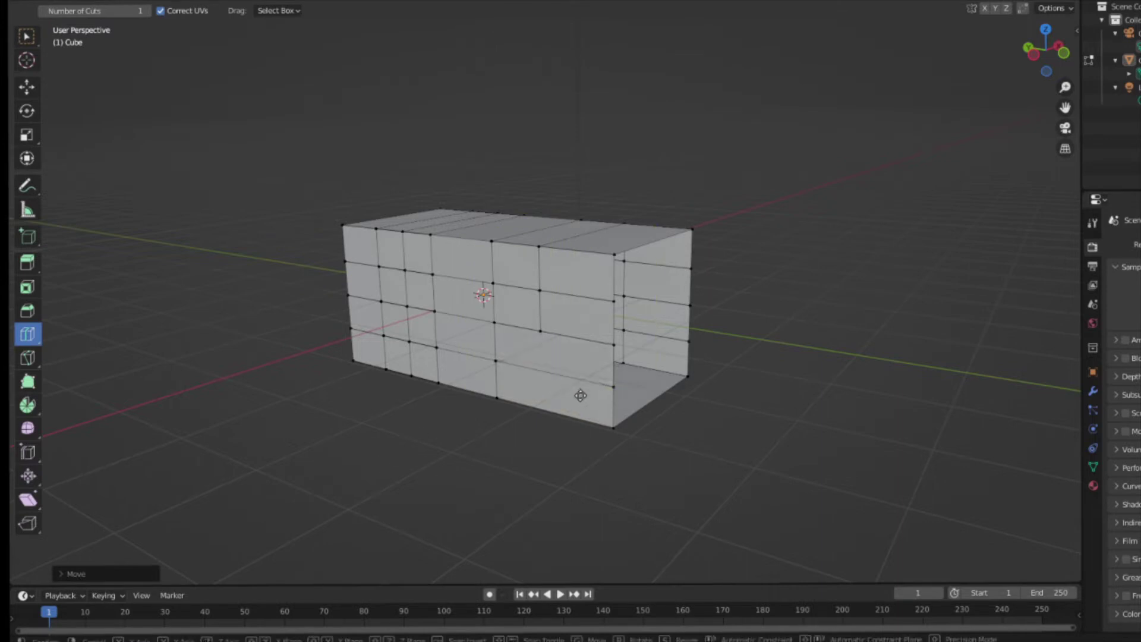
pyautogui.press('e')
pyautogui.click(393, 487)
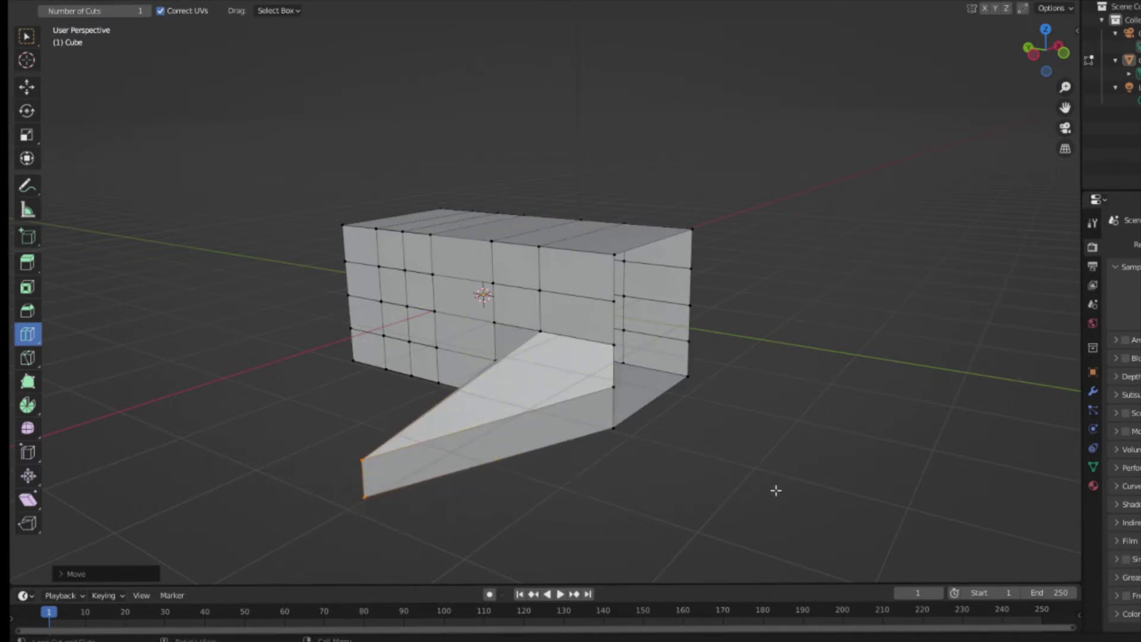
# Step: Move the wedge's edge to pull it into a long downward spike, then inspect it end-on
pyautogui.moveTo(724, 474)
pyautogui.mouseDown(button='middle')
pyautogui.moveTo(705, 23)
pyautogui.moveTo(788, 529)
pyautogui.moveTo(597, 415)
pyautogui.moveTo(597, 474)
pyautogui.moveTo(630, 436)
pyautogui.moveTo(658, 463)
pyautogui.moveTo(648, 452)
pyautogui.mouseUp(button='middle')
pyautogui.press('g')
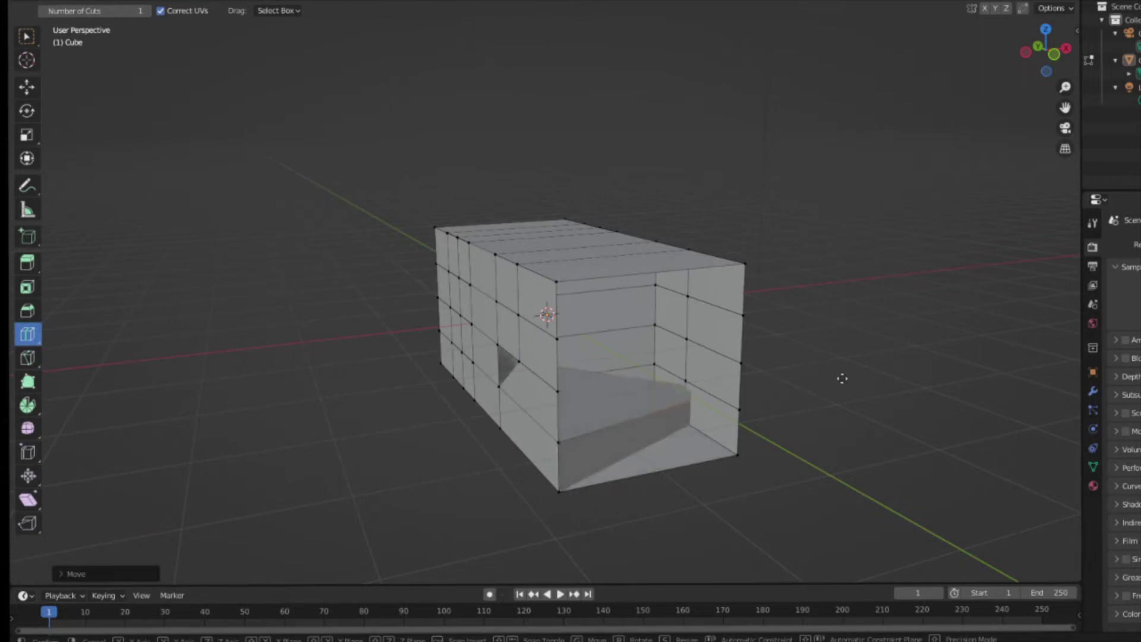
pyautogui.click(730, 9)
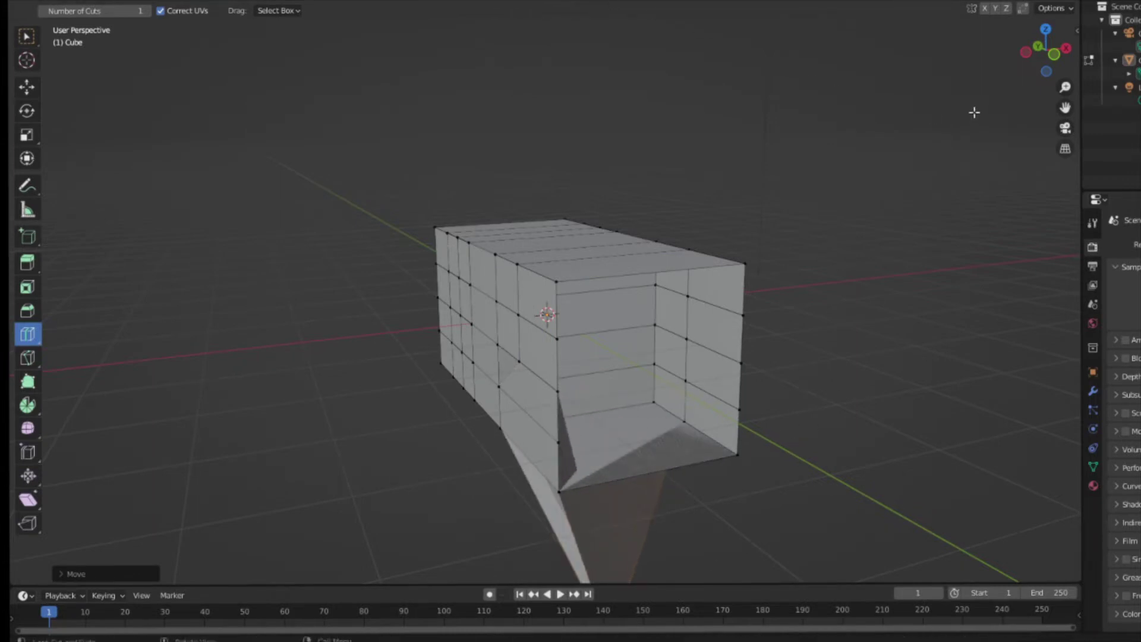
pyautogui.moveTo(759, 295)
pyautogui.mouseDown(button='middle')
pyautogui.moveTo(904, 191)
pyautogui.moveTo(107, 270)
pyautogui.moveTo(117, 338)
pyautogui.moveTo(270, 334)
pyautogui.moveTo(319, 316)
pyautogui.moveTo(314, 303)
pyautogui.mouseUp(button='middle')
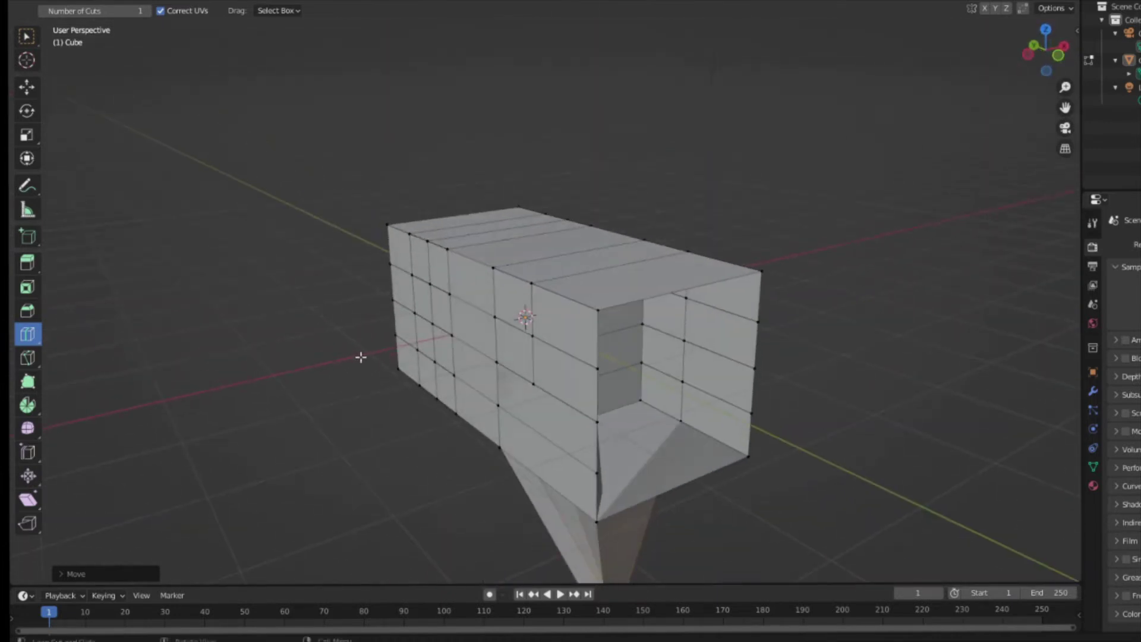
pyautogui.moveTo(840, 448)
pyautogui.mouseDown(button='middle')
pyautogui.moveTo(790, 416)
pyautogui.moveTo(850, 460)
pyautogui.mouseUp(button='middle')
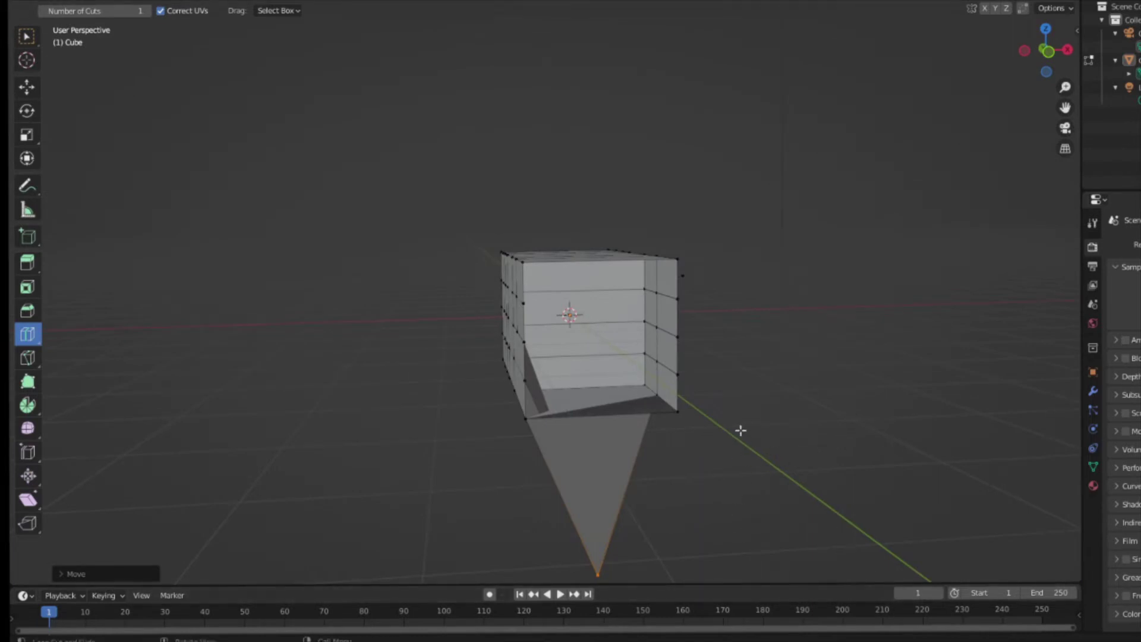
# Step: Add several vertical edge loops near the box's right end, keeping the last one in place
pyautogui.click(597, 366)
pyautogui.moveTo(601, 395)
pyautogui.mouseDown(button='middle')
pyautogui.moveTo(473, 402)
pyautogui.moveTo(464, 493)
pyautogui.mouseUp(button='middle')
pyautogui.click(501, 489)
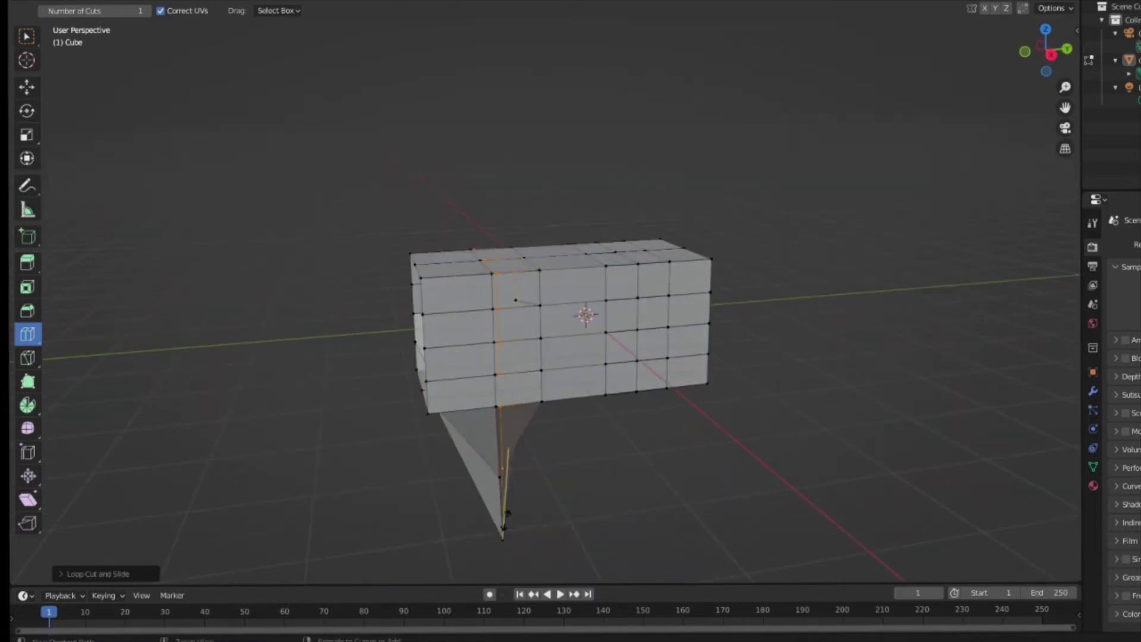
pyautogui.click(621, 374)
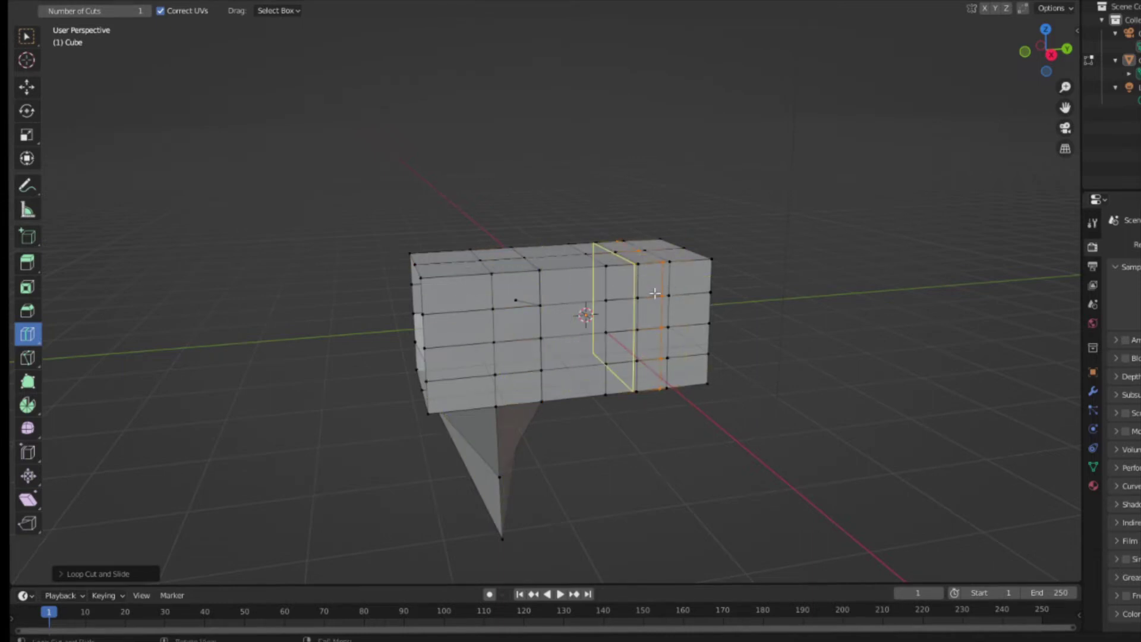
pyautogui.click(620, 298)
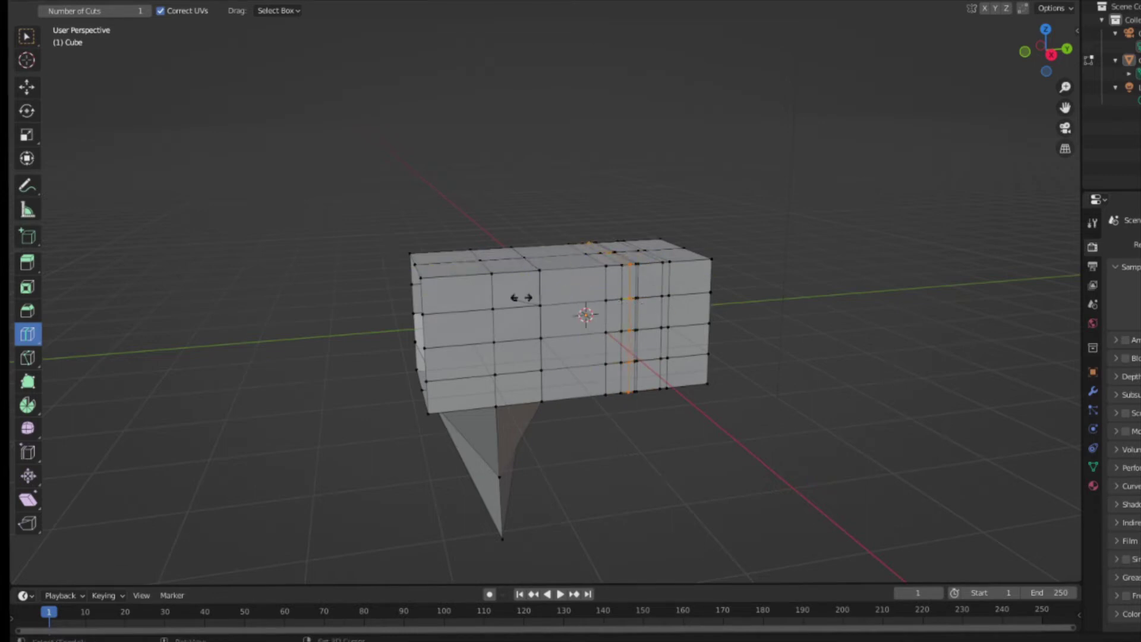
pyautogui.rightClick(531, 298)
# Step: Box-select faces between the right-side loops and slide a new horizontal loop toward the lower edge
pyautogui.press('w')
pyautogui.click(661, 327)
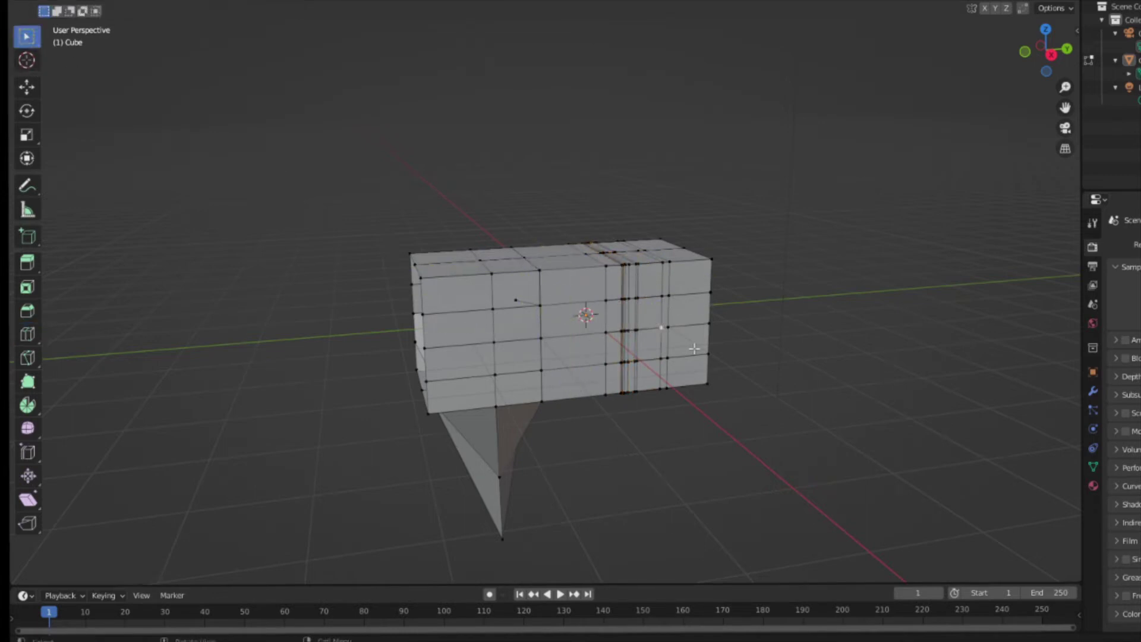
pyautogui.moveTo(666, 418); pyautogui.dragTo(624, 324)
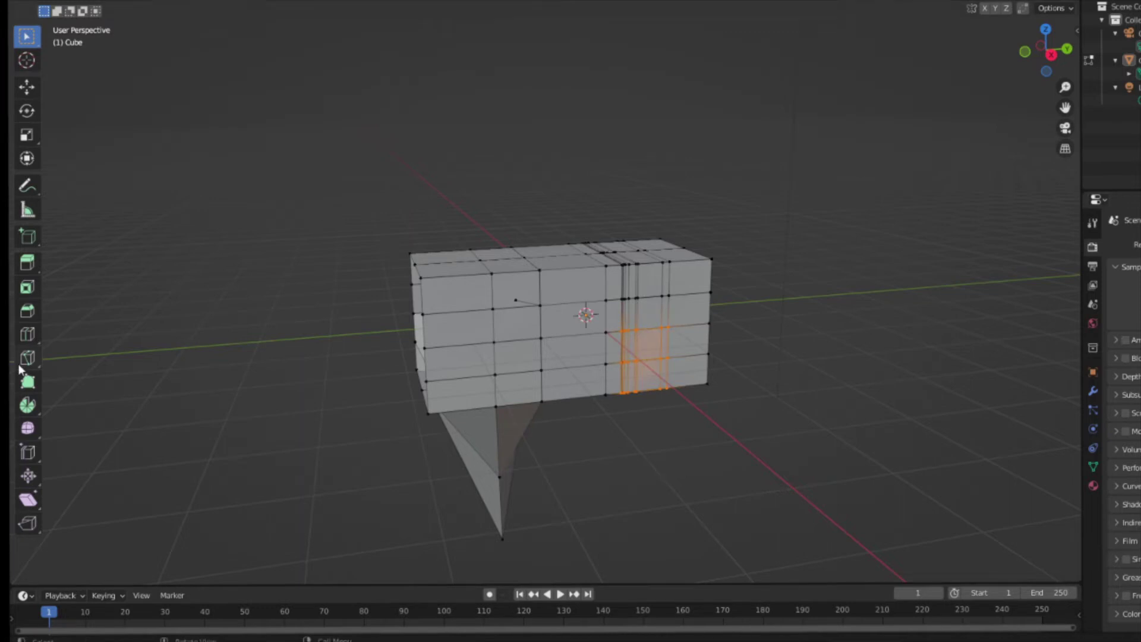
pyautogui.click(27, 334)
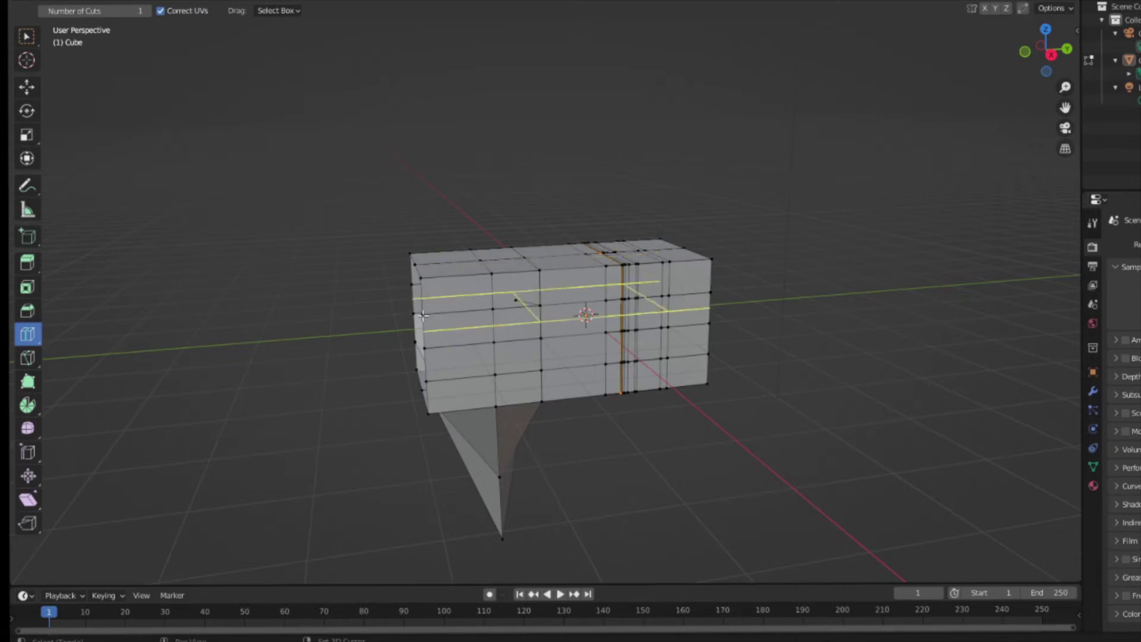
pyautogui.moveTo(424, 315); pyautogui.dragTo(651, 347)
pyautogui.click(648, 369)
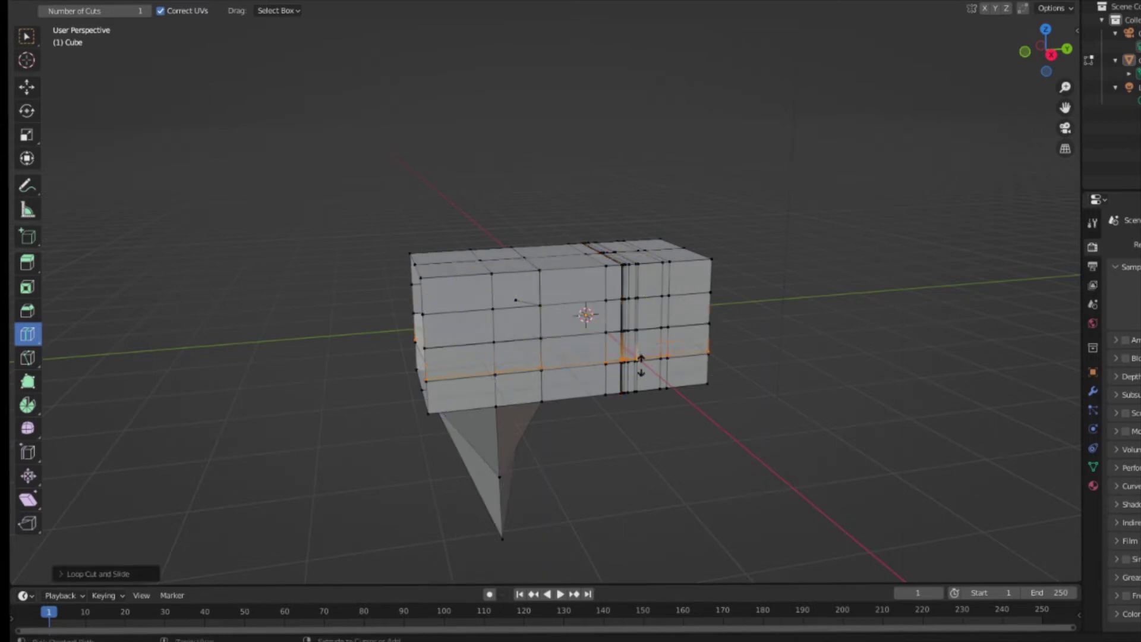
# Step: Cut more edge loops near the right end, across the front face, and through the spike
pyautogui.click(641, 389)
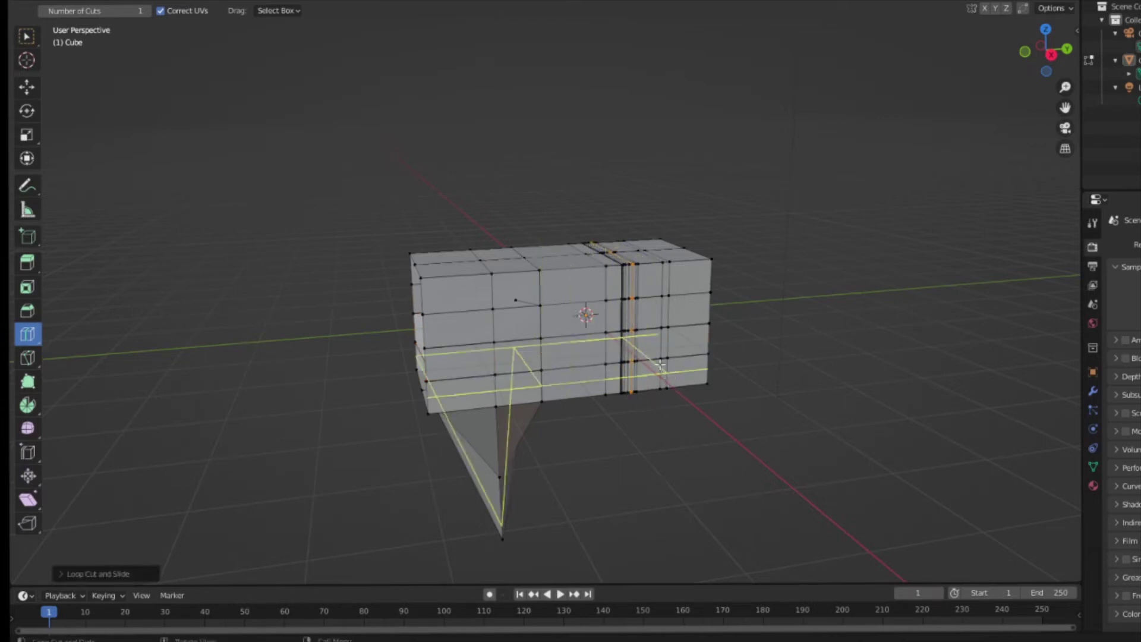
pyautogui.rightClick(658, 380)
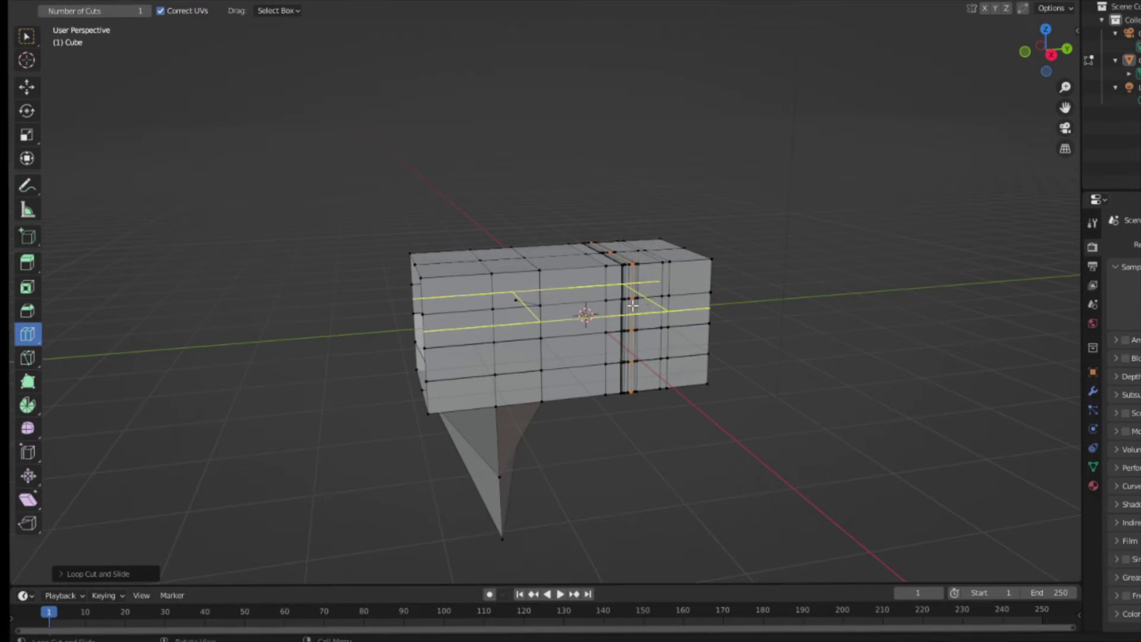
pyautogui.moveTo(693, 387)
pyautogui.mouseDown(button='middle')
pyautogui.moveTo(764, 397)
pyautogui.moveTo(879, 323)
pyautogui.moveTo(835, 378)
pyautogui.mouseUp(button='middle')
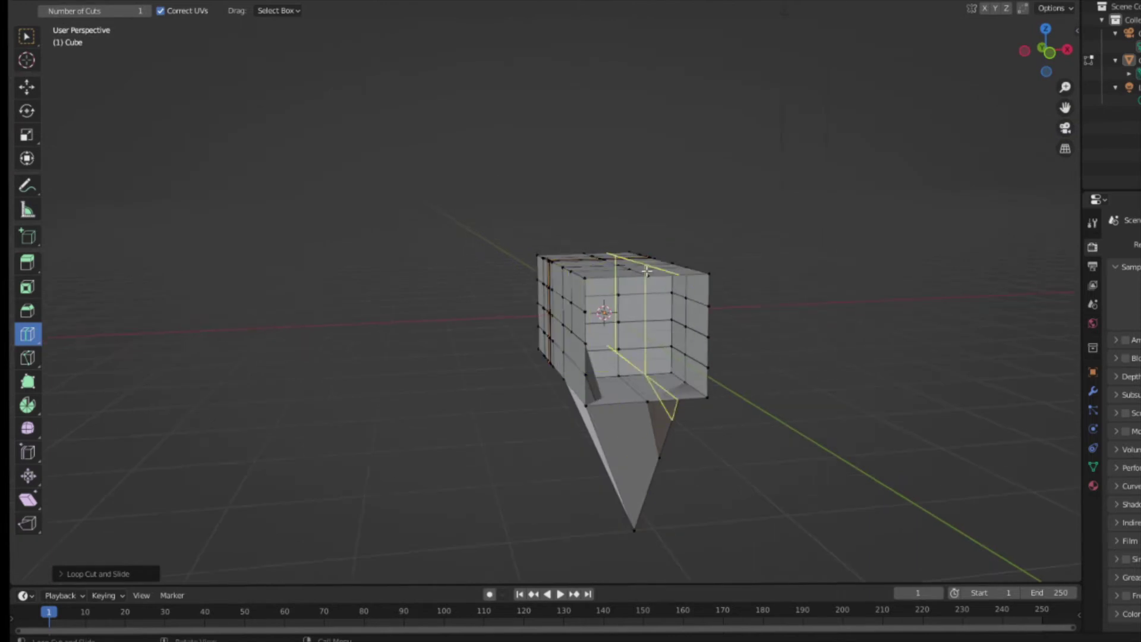
pyautogui.moveTo(657, 290)
pyautogui.mouseDown()
pyautogui.moveTo(670, 287)
pyautogui.moveTo(583, 293)
pyautogui.moveTo(639, 298)
pyautogui.mouseUp()
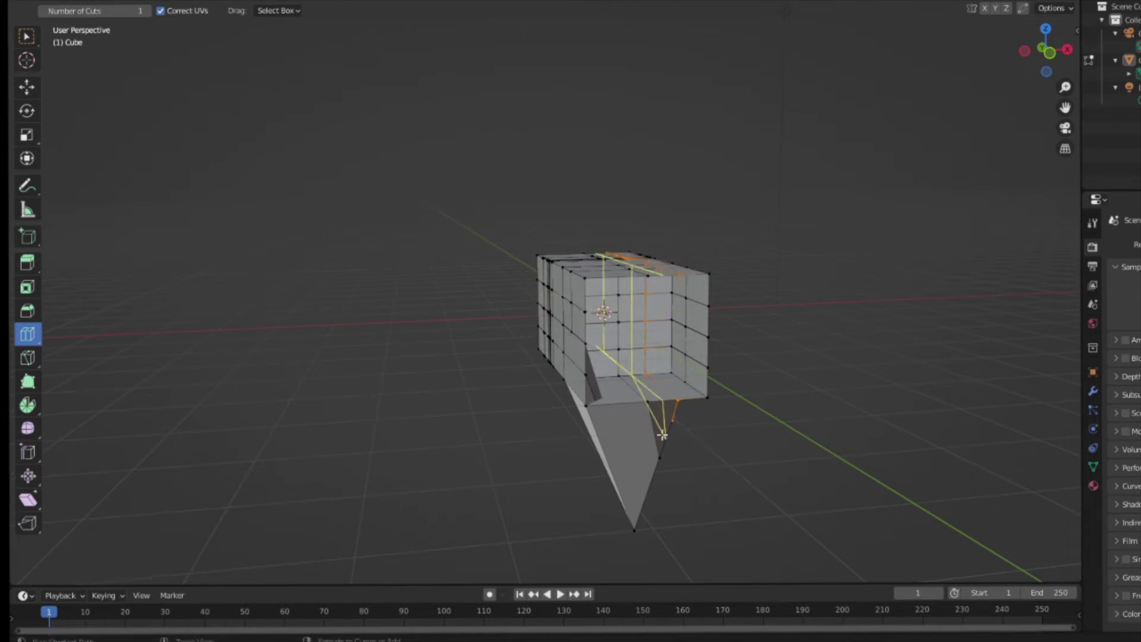
pyautogui.moveTo(634, 531); pyautogui.dragTo(657, 535)
# Step: Scale the new loop outward into flared panels and orbit to an angled top view
pyautogui.press('s')
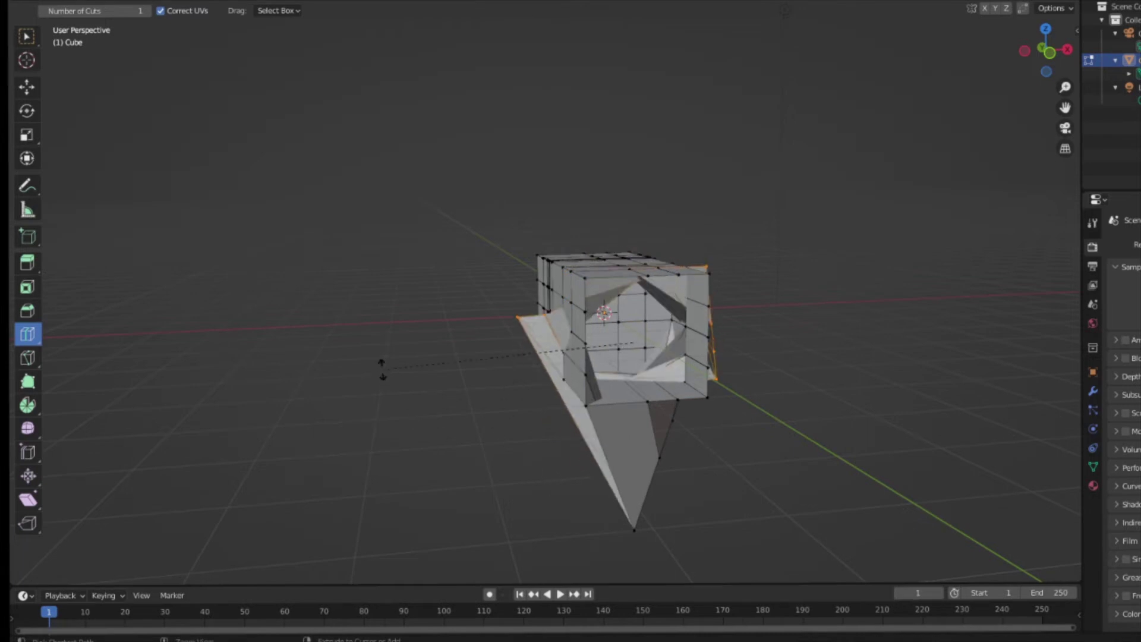
pyautogui.press('Escape')
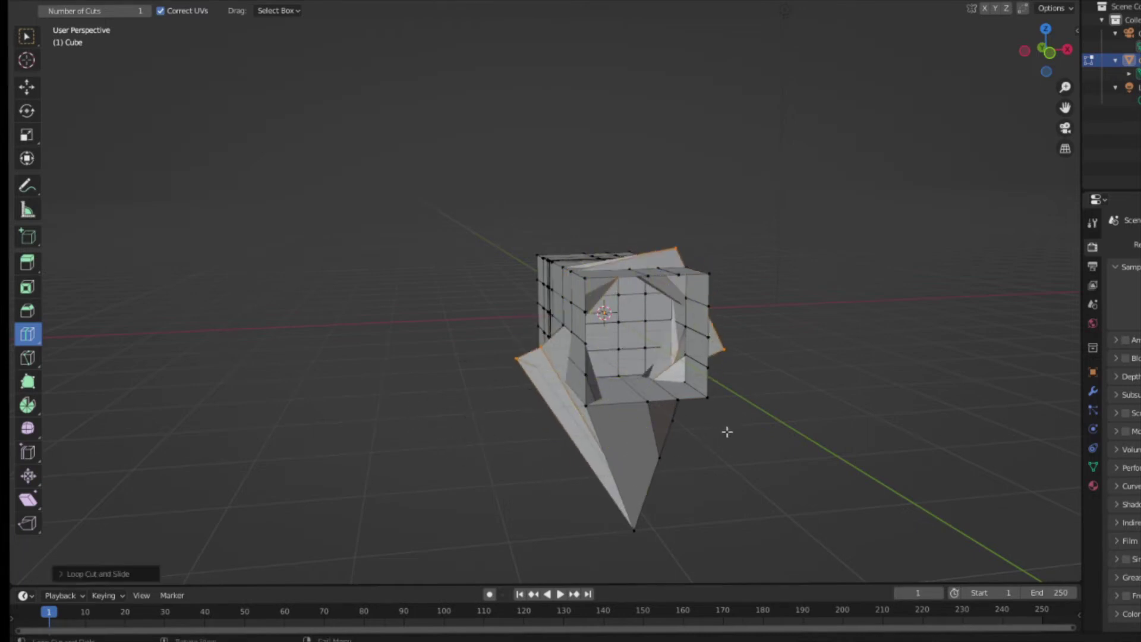
pyautogui.moveTo(727, 431)
pyautogui.mouseDown(button='middle')
pyautogui.moveTo(776, 538)
pyautogui.moveTo(966, 482)
pyautogui.moveTo(743, 359)
pyautogui.moveTo(701, 387)
pyautogui.moveTo(688, 427)
pyautogui.moveTo(749, 426)
pyautogui.moveTo(688, 375)
pyautogui.moveTo(716, 410)
pyautogui.moveTo(814, 445)
pyautogui.moveTo(235, 479)
pyautogui.moveTo(234, 438)
pyautogui.moveTo(259, 456)
pyautogui.mouseUp(button='middle')
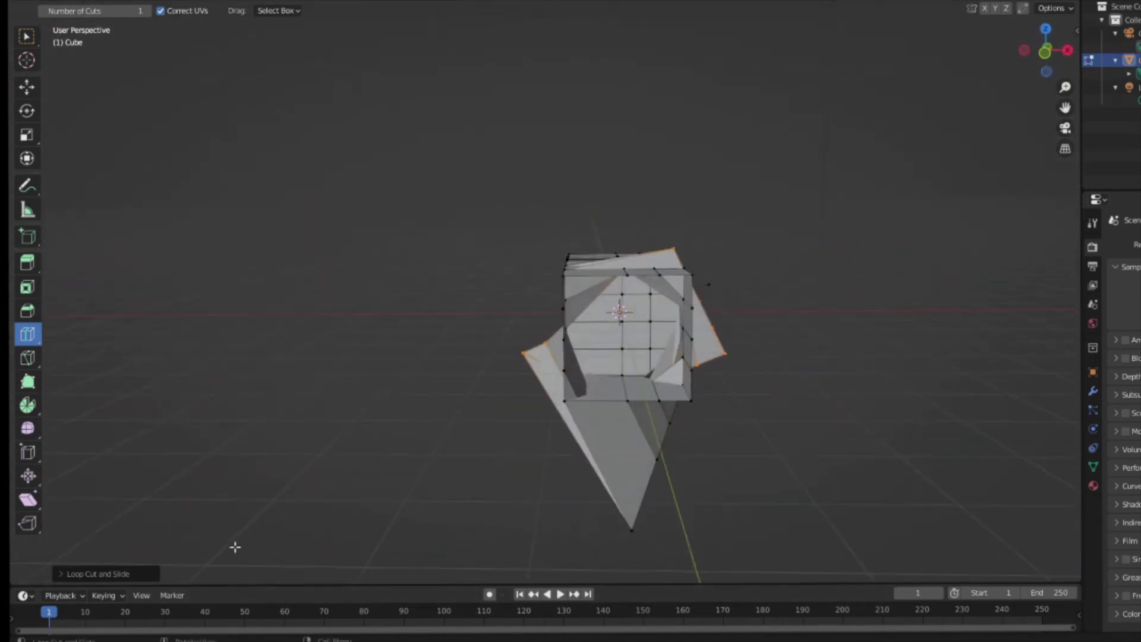
pyautogui.moveTo(236, 548); pyautogui.dragTo(124, 485, button='middle')
pyautogui.moveTo(591, 500); pyautogui.dragTo(885, 465, button='middle')
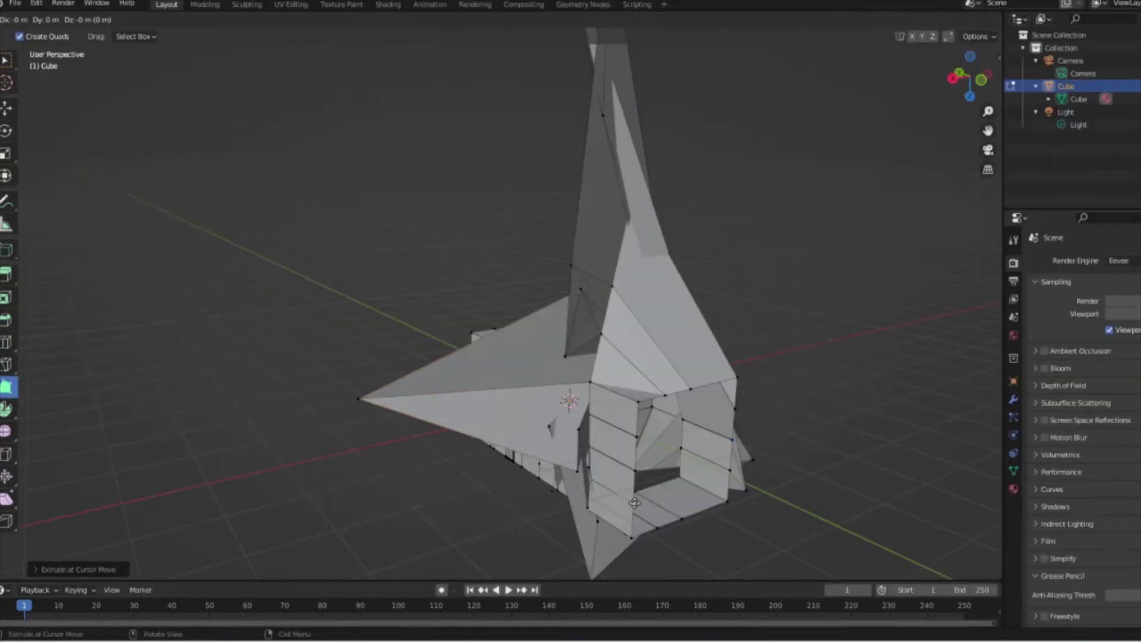
# Step: Extrude a new point to the lower left and spin the geometry with its centre shifted right
pyautogui.press('e')
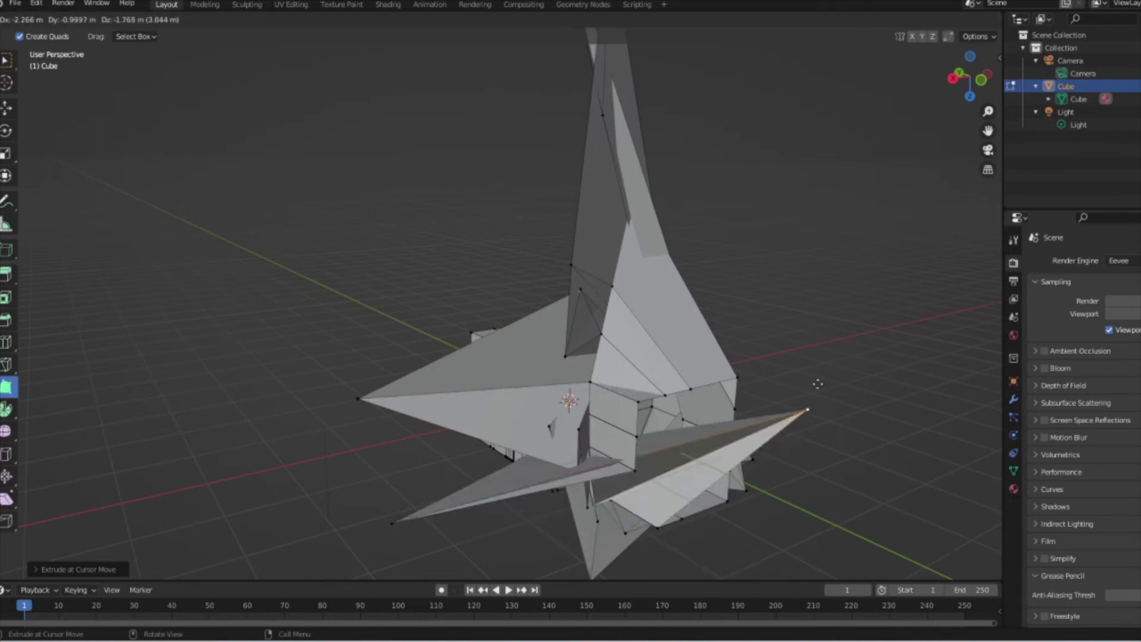
pyautogui.click(244, 471)
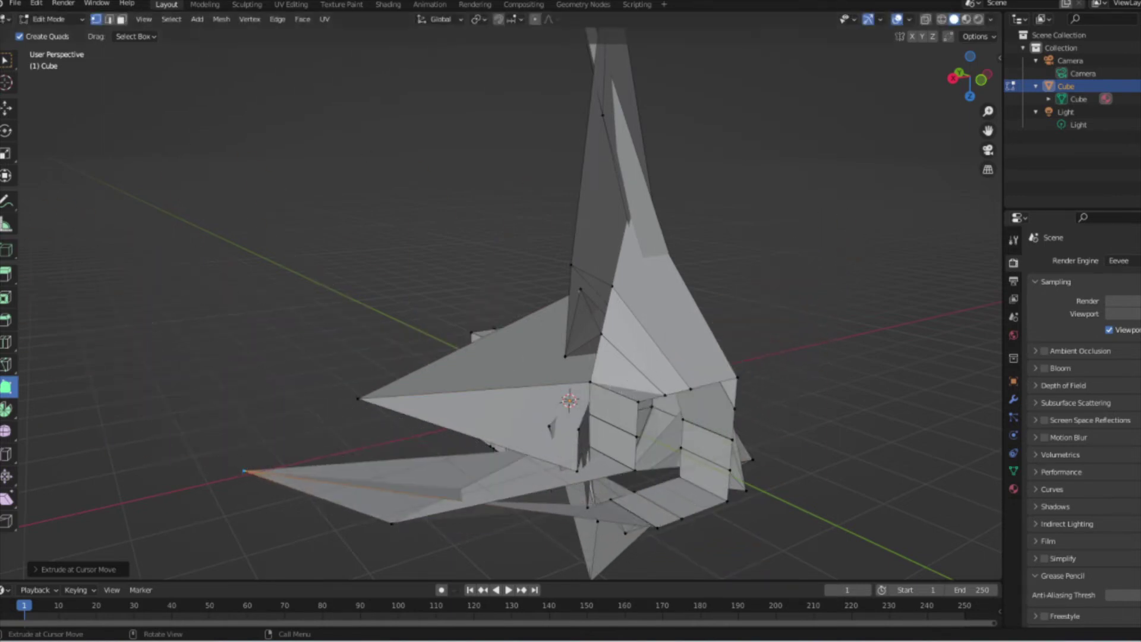
pyautogui.click(7, 410)
pyautogui.click(463, 392)
pyautogui.moveTo(580, 400); pyautogui.dragTo(762, 497)
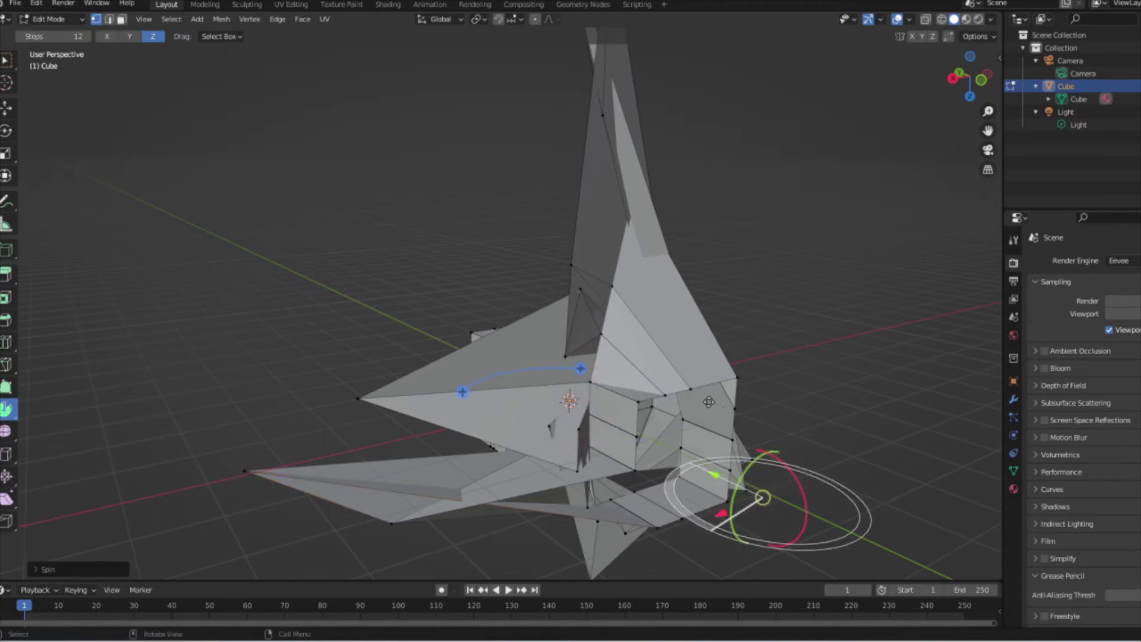
# Step: Inset the selected faces and extrude them twice along their normal into a flat fin
pyautogui.click(6, 453)
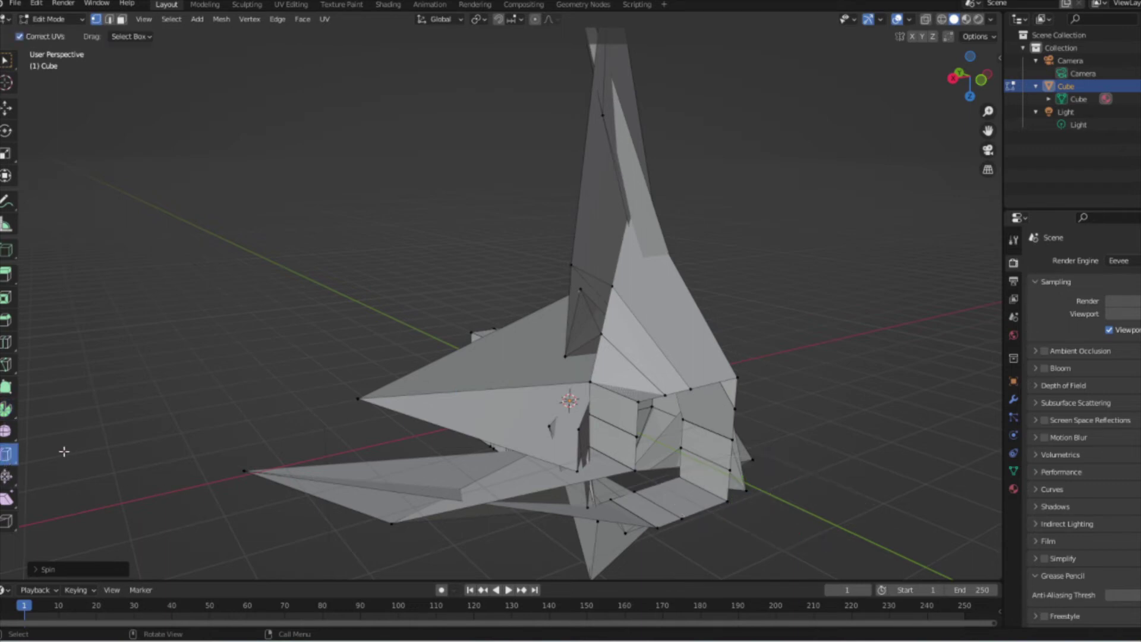
pyautogui.click(6, 297)
pyautogui.moveTo(595, 387); pyautogui.dragTo(571, 362)
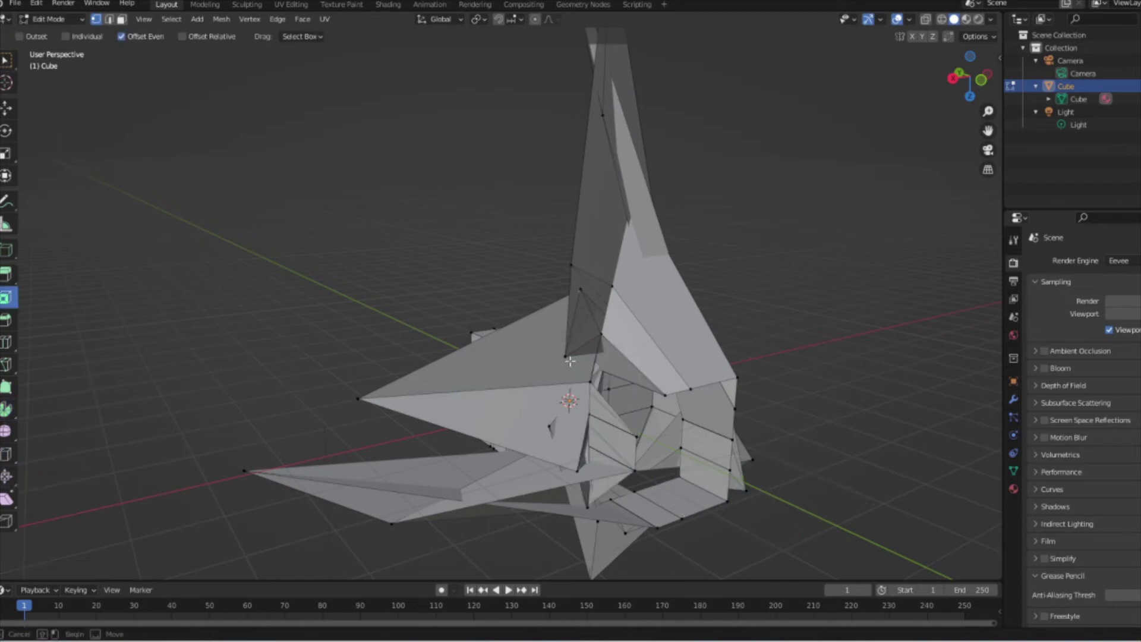
pyautogui.click(6, 275)
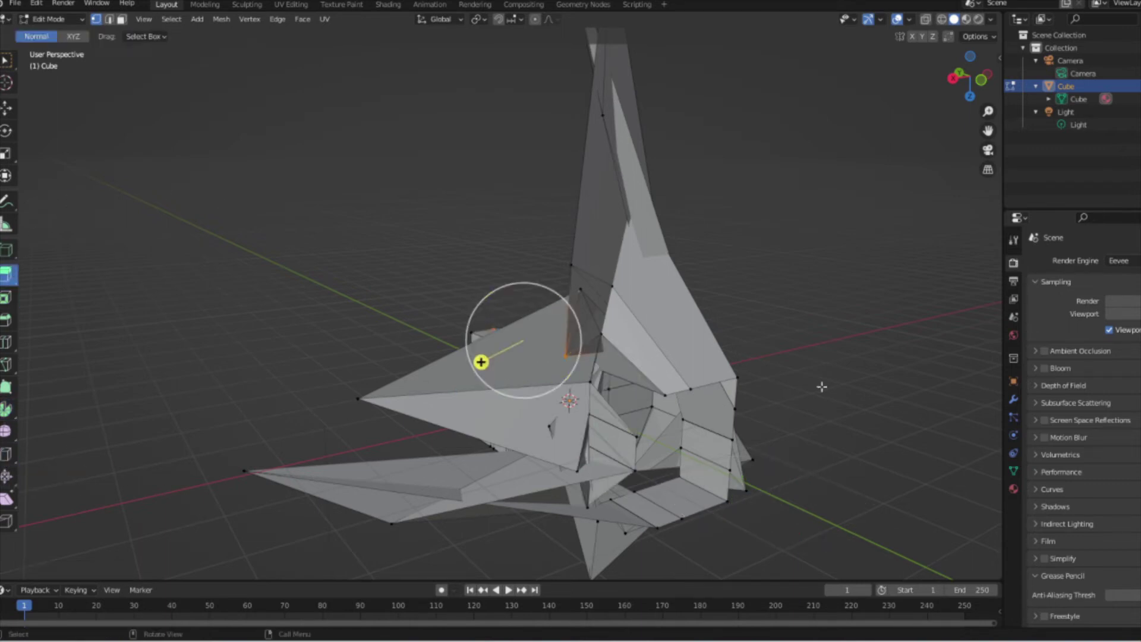
pyautogui.moveTo(481, 362); pyautogui.dragTo(492, 359)
pyautogui.click(453, 260)
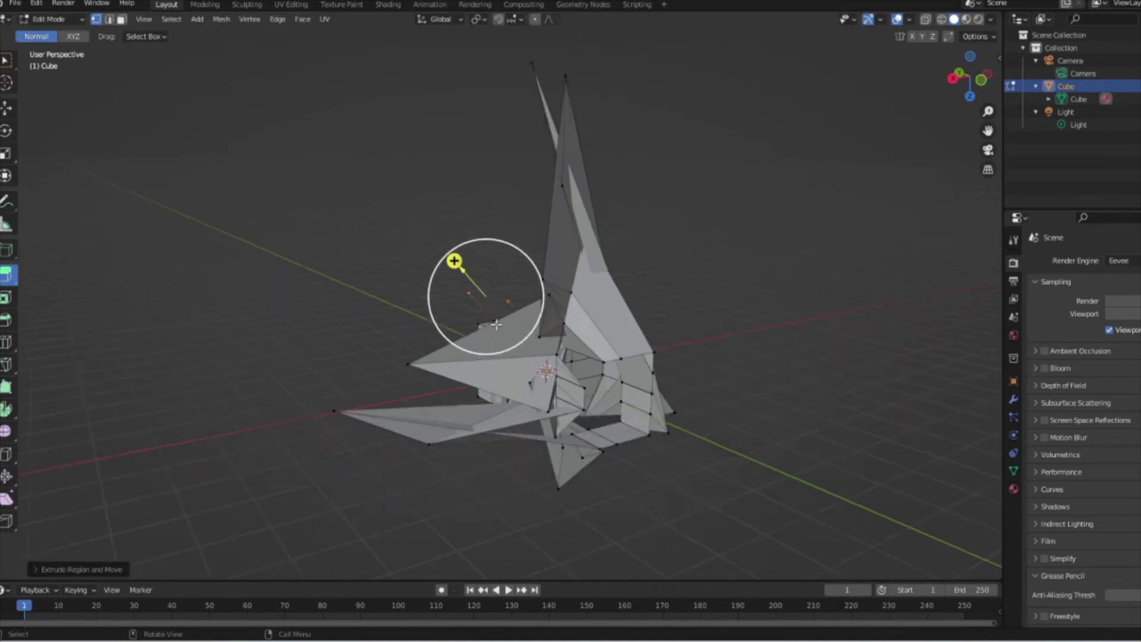
pyautogui.scroll(-3, 459, 262)
pyautogui.press('e')
pyautogui.click(683, 329)
pyautogui.moveTo(684, 329)
pyautogui.mouseDown(button='middle')
pyautogui.moveTo(539, 290)
pyautogui.moveTo(522, 224)
pyautogui.moveTo(637, 314)
pyautogui.moveTo(948, 382)
pyautogui.moveTo(611, 331)
pyautogui.mouseUp(button='middle')
# Step: Draw out a flat plane with the Add Cube tool and zoom out
pyautogui.click(20, 257)
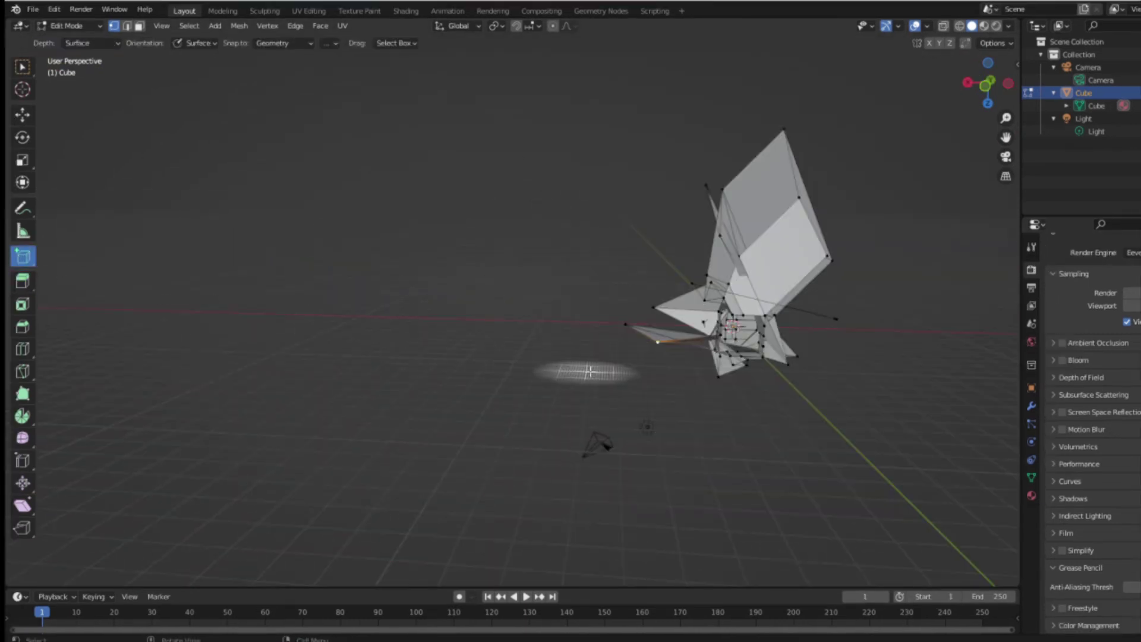
pyautogui.moveTo(531, 361); pyautogui.dragTo(486, 280)
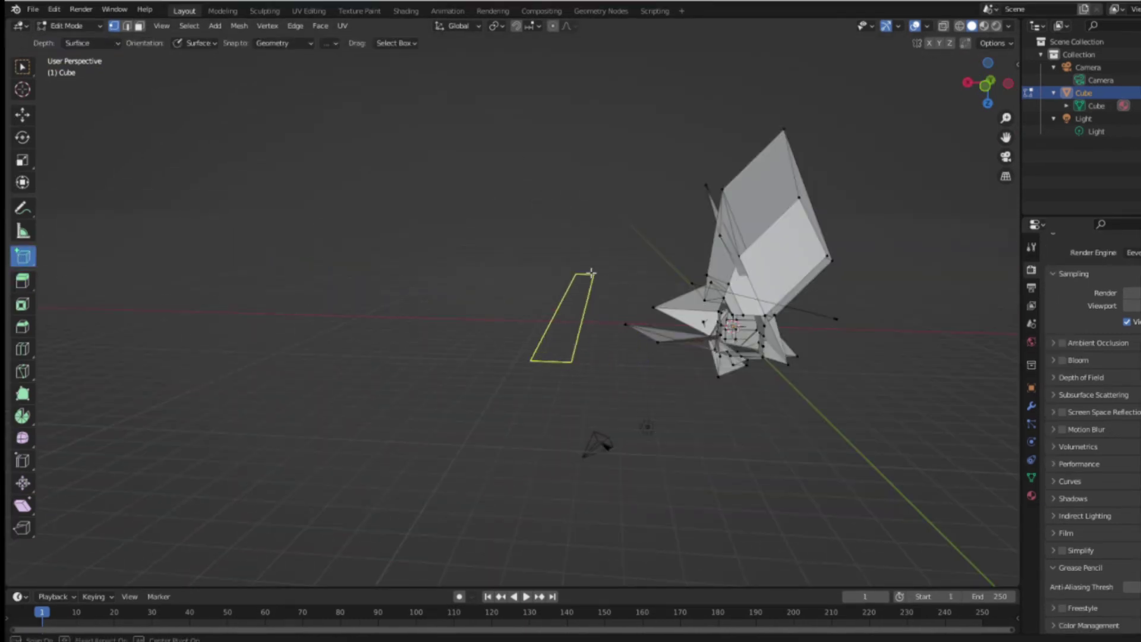
pyautogui.moveTo(548, 357)
pyautogui.mouseDown(button='middle')
pyautogui.moveTo(720, 416)
pyautogui.moveTo(688, 377)
pyautogui.moveTo(557, 343)
pyautogui.moveTo(580, 367)
pyautogui.mouseUp(button='middle')
pyautogui.scroll(-1, 749, 371)
pyautogui.scroll(-1, 743, 366)
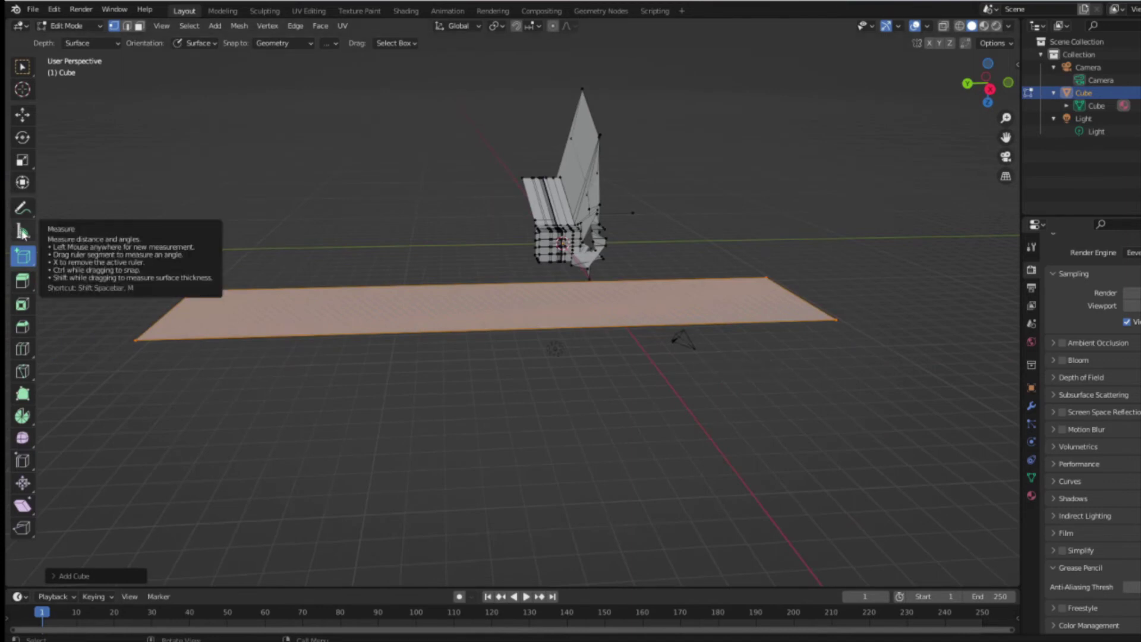
# Step: Measure an angle and a 6.63649 m distance, then draw a short annotation stroke on the plane
pyautogui.click(23, 232)
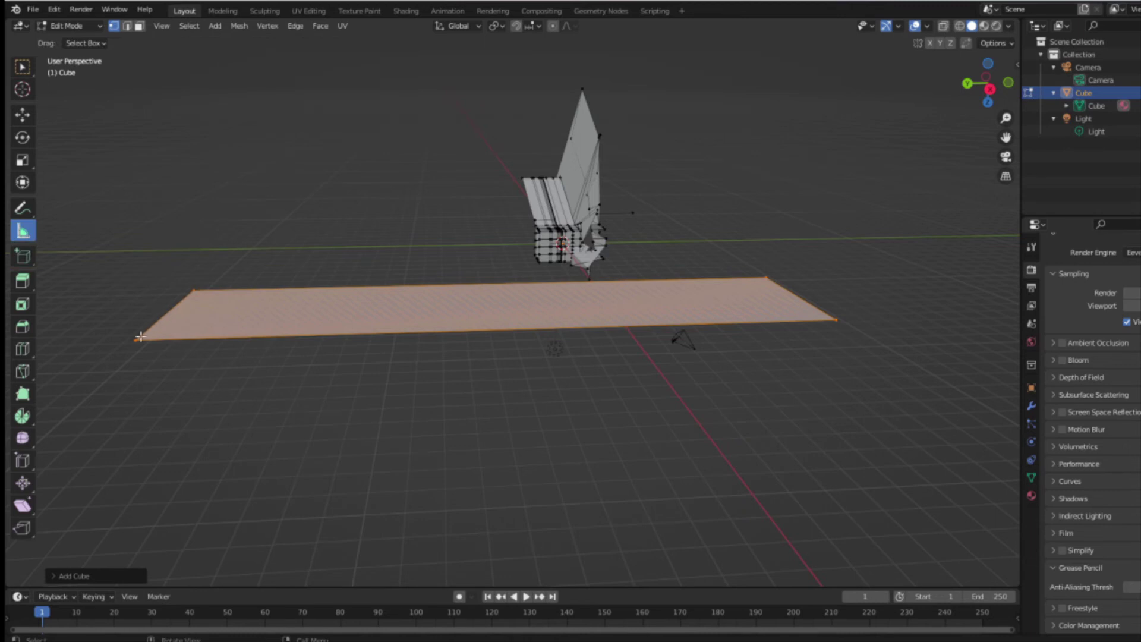
pyautogui.moveTo(140, 338); pyautogui.dragTo(158, 331)
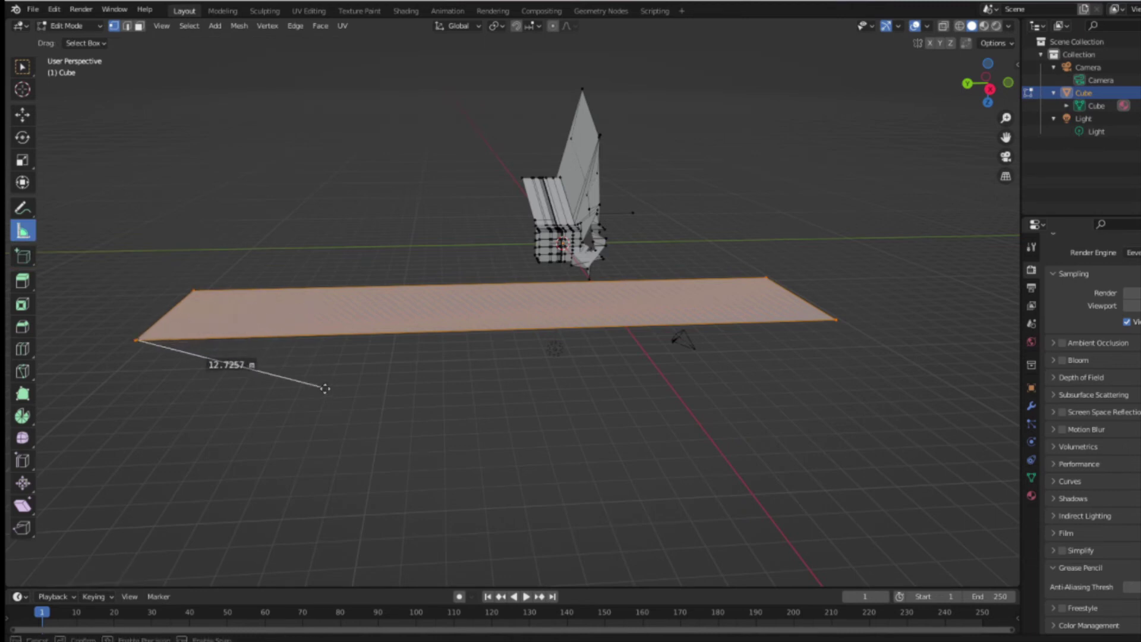
pyautogui.moveTo(283, 299); pyautogui.dragTo(321, 409)
pyautogui.moveTo(400, 387); pyautogui.dragTo(511, 398)
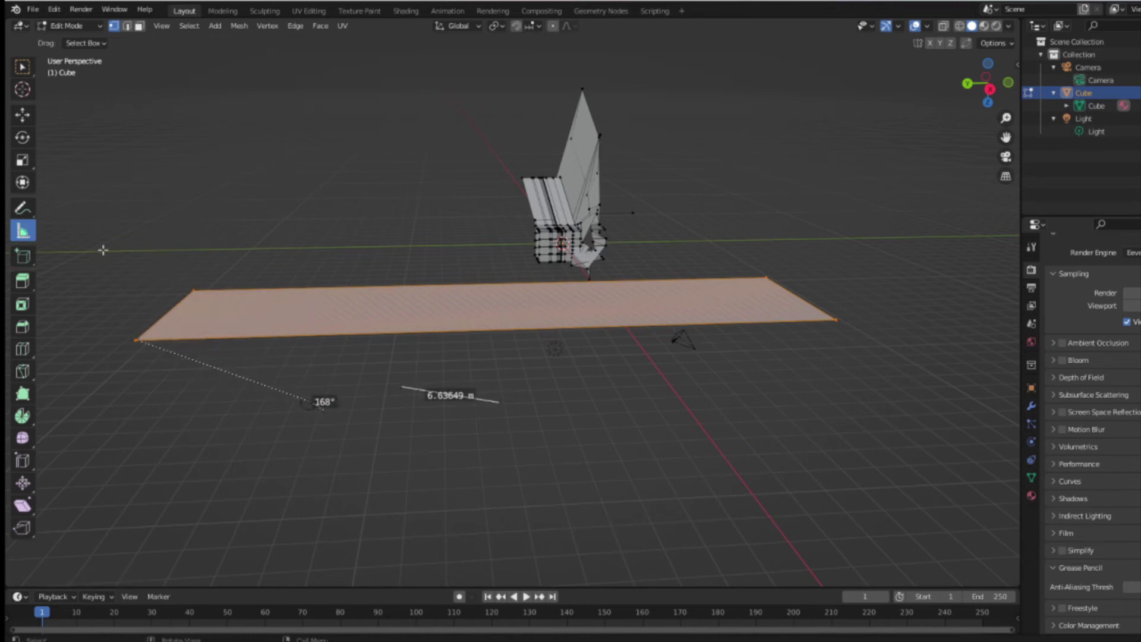
pyautogui.click(24, 209)
pyautogui.moveTo(309, 319); pyautogui.dragTo(359, 312)
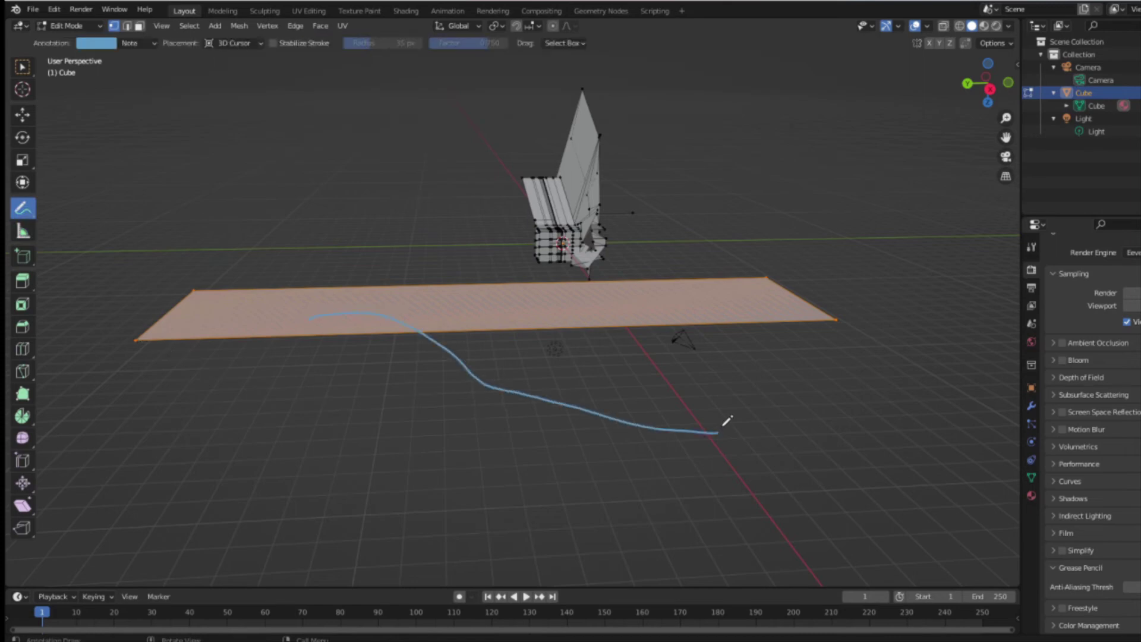
# Step: Scribble more annotation strokes near the plane, trying the straight-line annotation tool
pyautogui.moveTo(683, 388)
pyautogui.mouseDown()
pyautogui.moveTo(708, 411)
pyautogui.moveTo(672, 381)
pyautogui.moveTo(689, 380)
pyautogui.mouseUp()
pyautogui.moveTo(689, 381)
pyautogui.mouseDown(button='middle')
pyautogui.moveTo(750, 464)
pyautogui.moveTo(739, 387)
pyautogui.moveTo(636, 362)
pyautogui.mouseUp(button='middle')
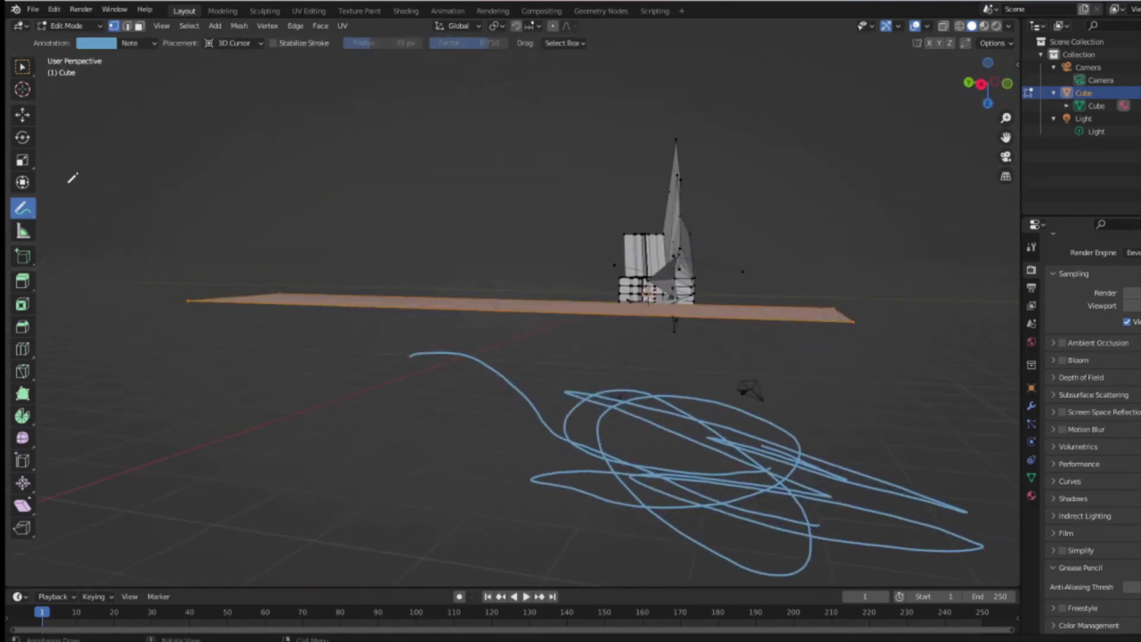
pyautogui.moveTo(28, 211); pyautogui.dragTo(73, 237)
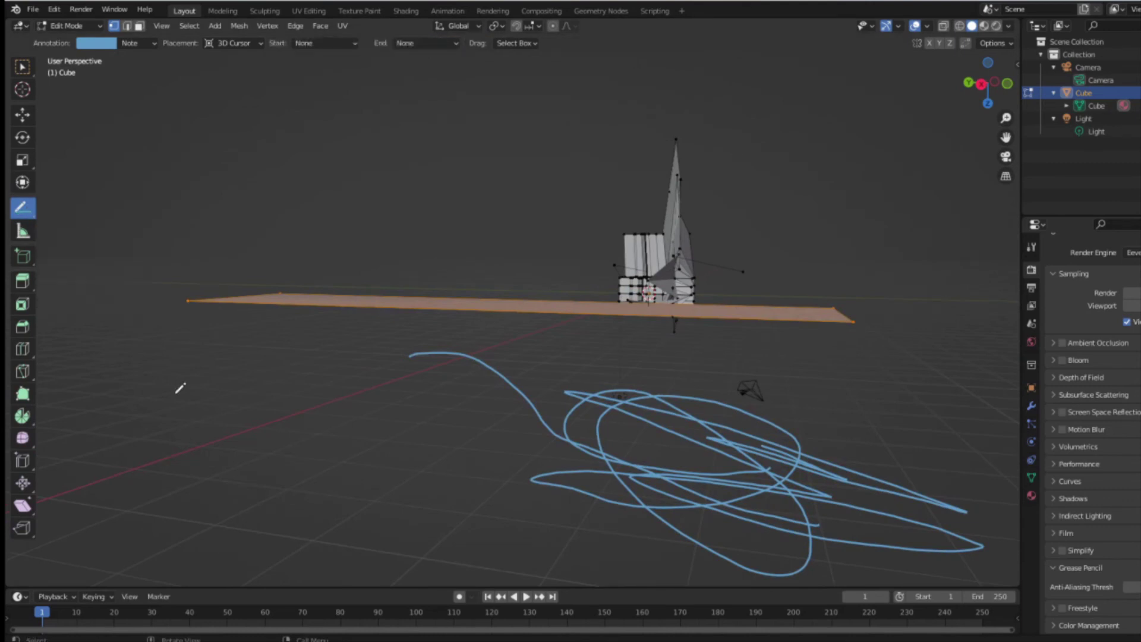
pyautogui.moveTo(27, 219); pyautogui.dragTo(72, 210)
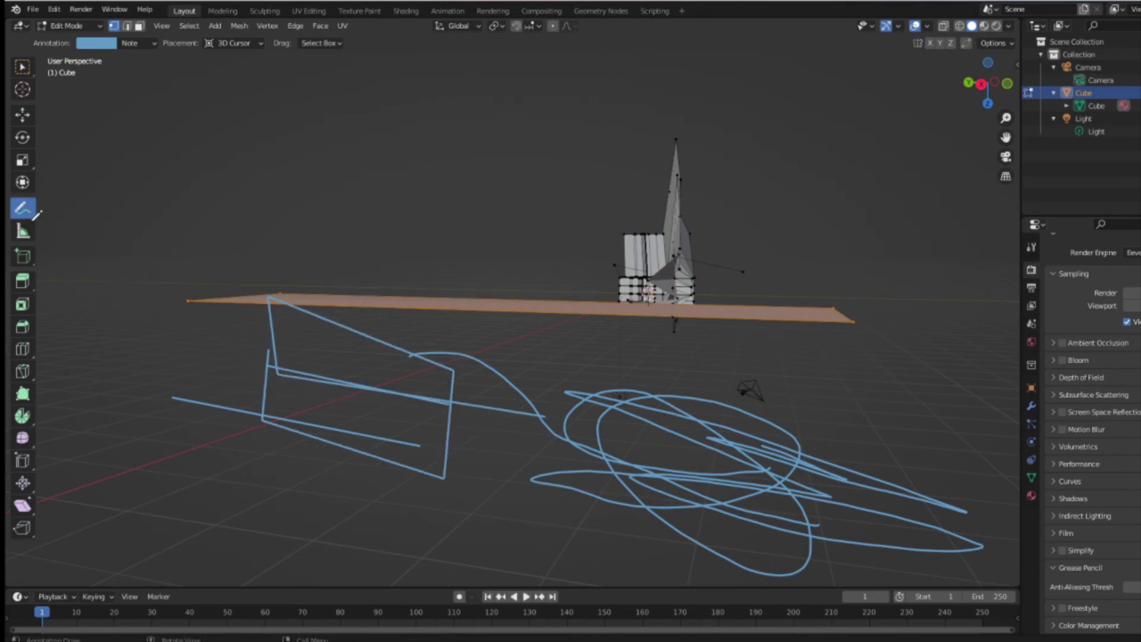
# Step: Erase all annotation strokes and move the plane lower with the Transform tool
pyautogui.moveTo(22, 208); pyautogui.dragTo(89, 300)
pyautogui.moveTo(165, 349)
pyautogui.mouseDown()
pyautogui.moveTo(410, 453)
pyautogui.moveTo(874, 522)
pyautogui.moveTo(957, 446)
pyautogui.moveTo(620, 397)
pyautogui.mouseUp()
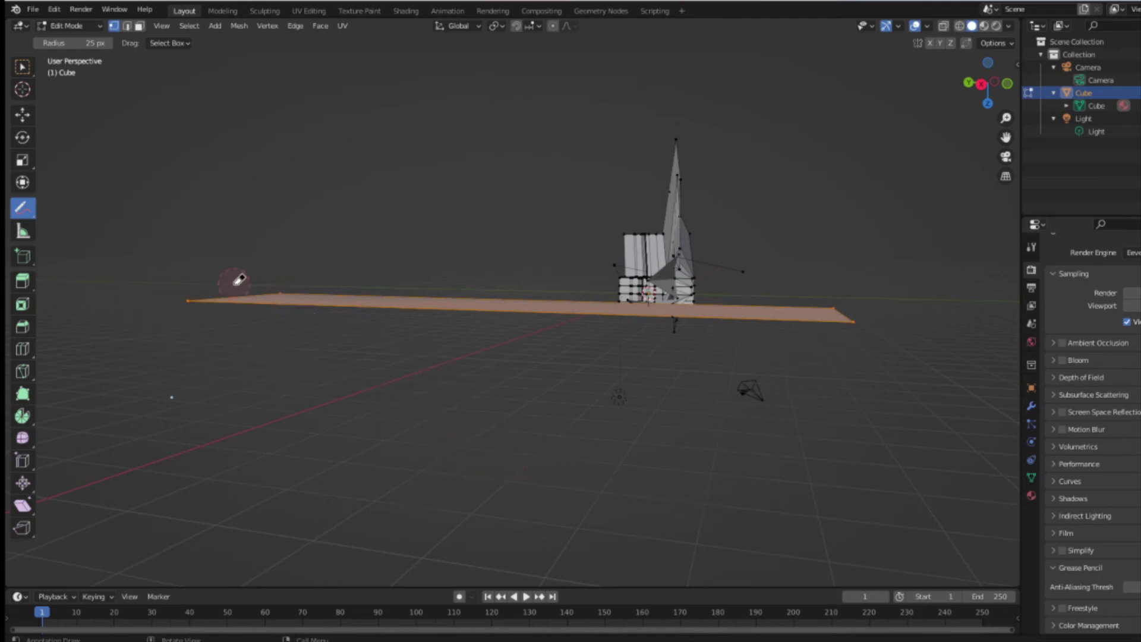
pyautogui.click(22, 182)
pyautogui.moveTo(497, 306)
pyautogui.mouseDown()
pyautogui.moveTo(511, 413)
pyautogui.moveTo(485, 392)
pyautogui.moveTo(522, 367)
pyautogui.moveTo(545, 378)
pyautogui.mouseUp()
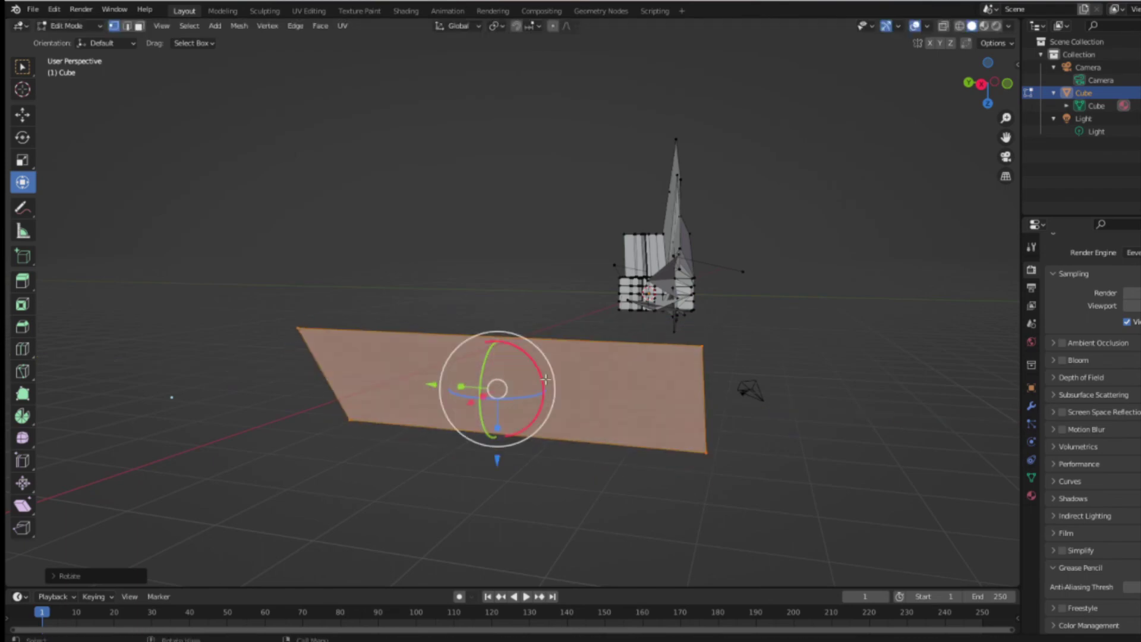
# Step: Scale the plane along its Y axis and enlarge it
pyautogui.moveTo(530, 402)
pyautogui.mouseDown(button='middle')
pyautogui.moveTo(42, 510)
pyautogui.moveTo(652, 400)
pyautogui.moveTo(667, 414)
pyautogui.mouseUp(button='middle')
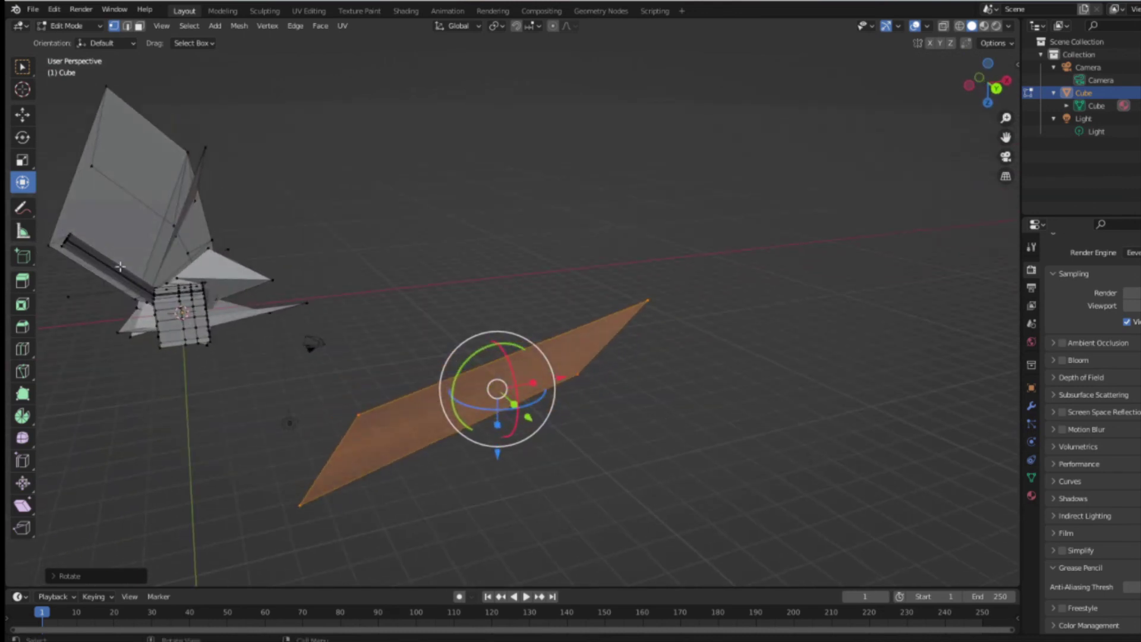
pyautogui.click(20, 165)
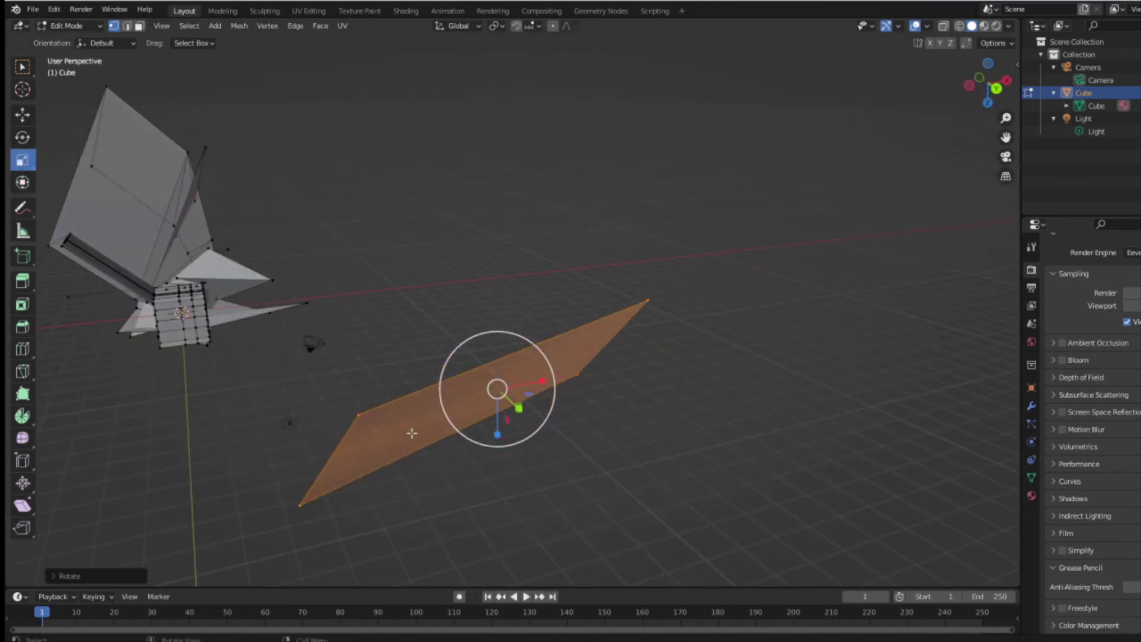
pyautogui.moveTo(513, 409); pyautogui.dragTo(498, 409)
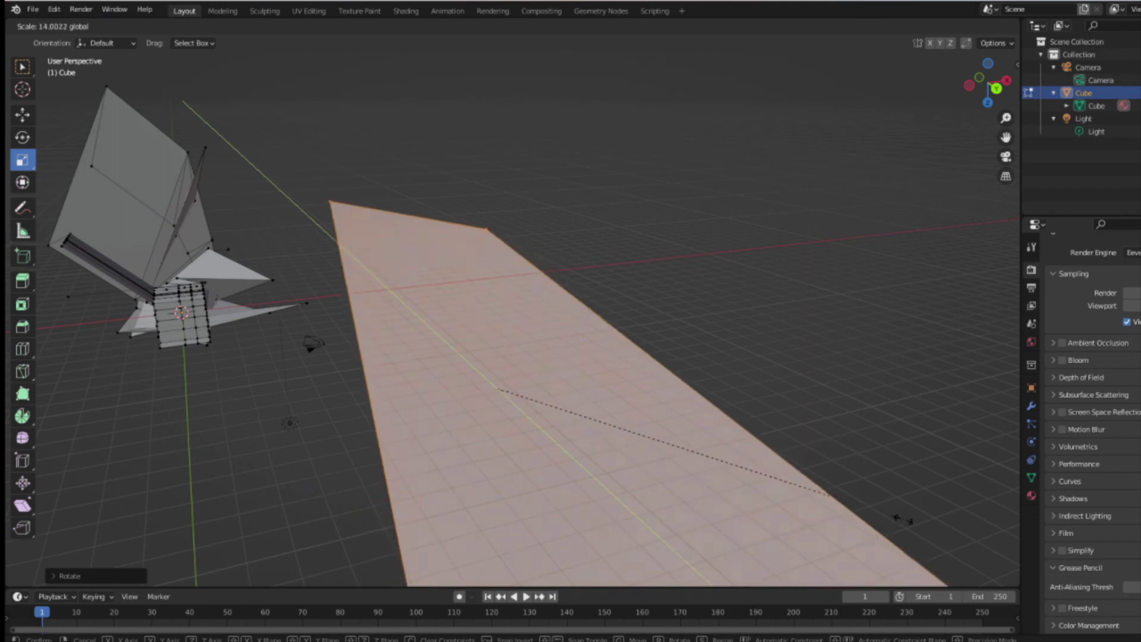
pyautogui.moveTo(498, 409); pyautogui.dragTo(493, 406)
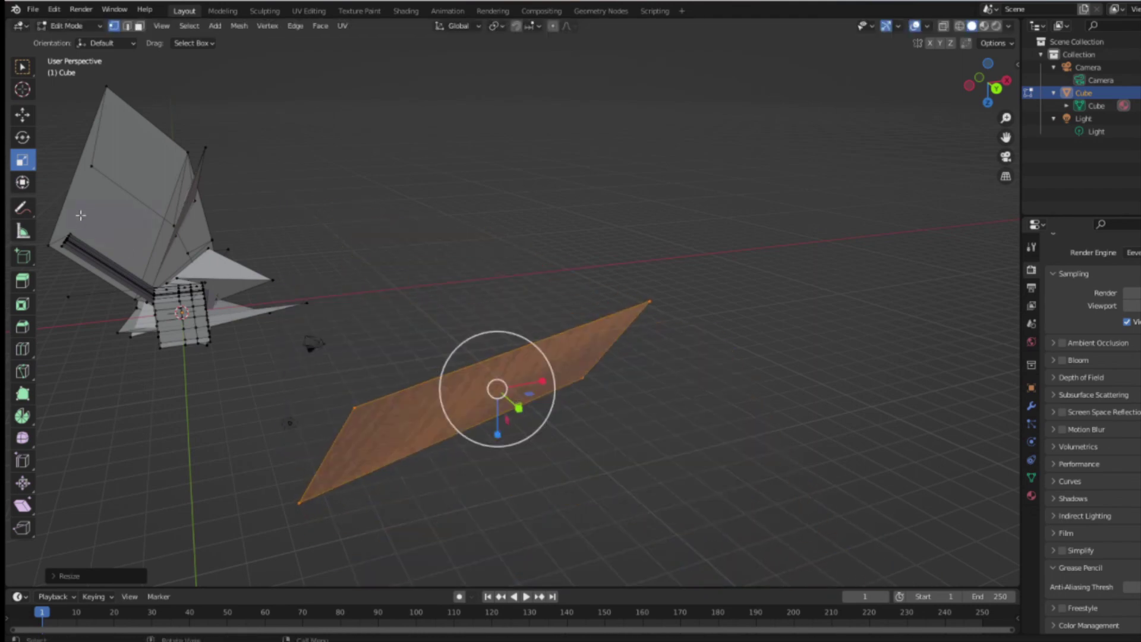
# Step: Trackball-rotate the plane into a tall tilted strip facing the camera
pyautogui.click(21, 138)
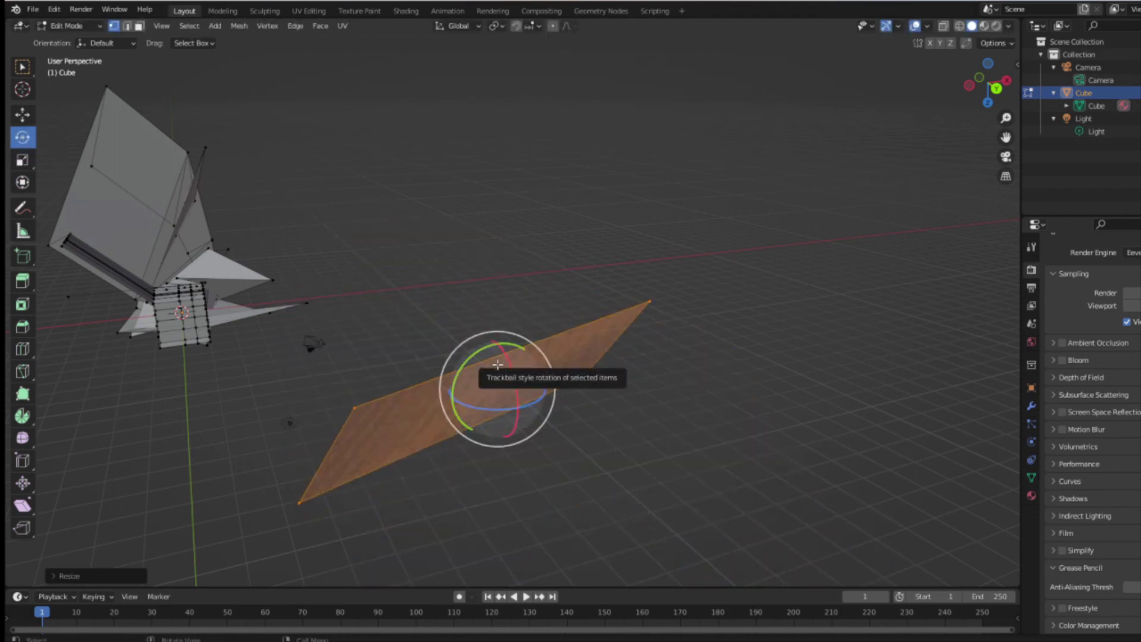
pyautogui.moveTo(498, 364)
pyautogui.mouseDown()
pyautogui.moveTo(745, 566)
pyautogui.moveTo(550, 423)
pyautogui.mouseUp()
pyautogui.moveTo(399, 391)
pyautogui.mouseDown()
pyautogui.moveTo(383, 428)
pyautogui.moveTo(446, 311)
pyautogui.mouseUp()
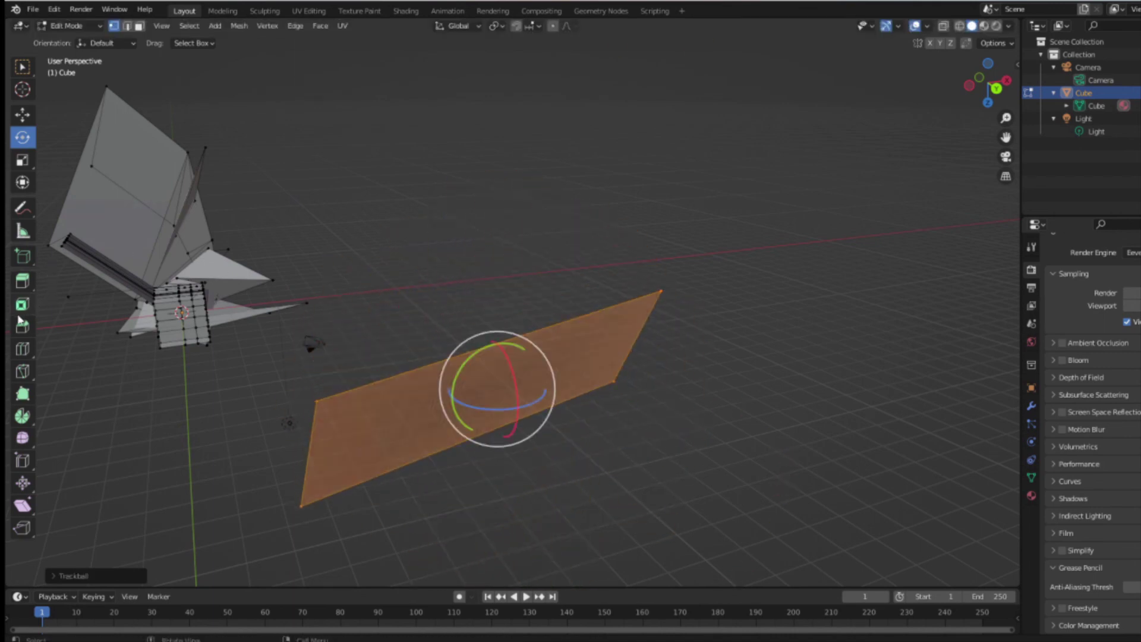
# Step: Move the plane to a new spot in front of the spiky mesh, shifting it right
pyautogui.click(27, 117)
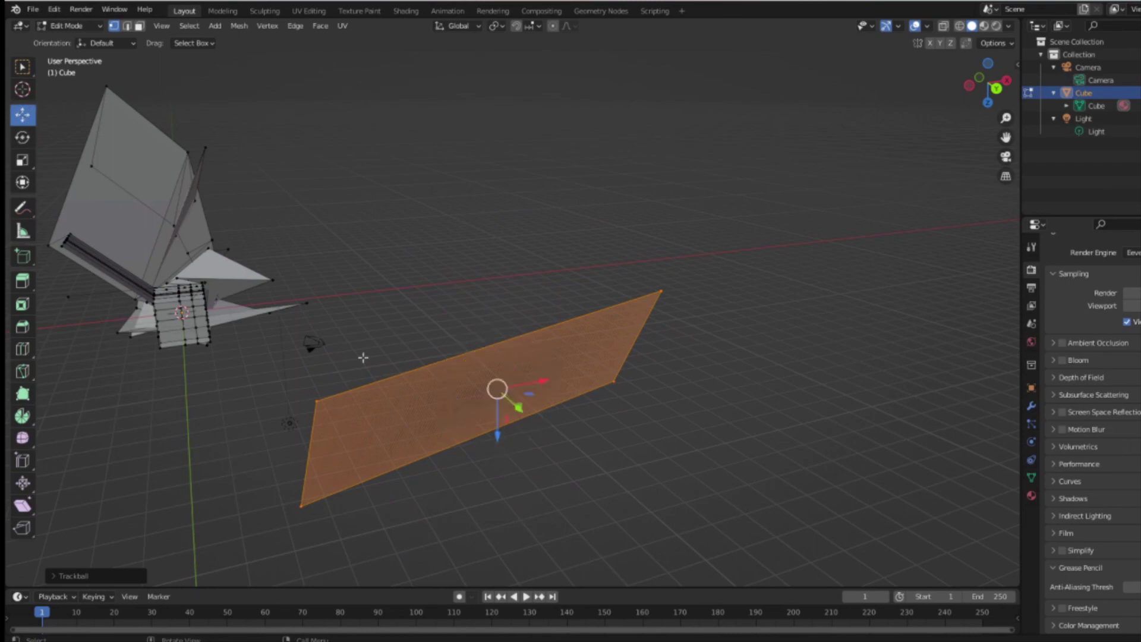
pyautogui.moveTo(513, 408); pyautogui.dragTo(411, 362)
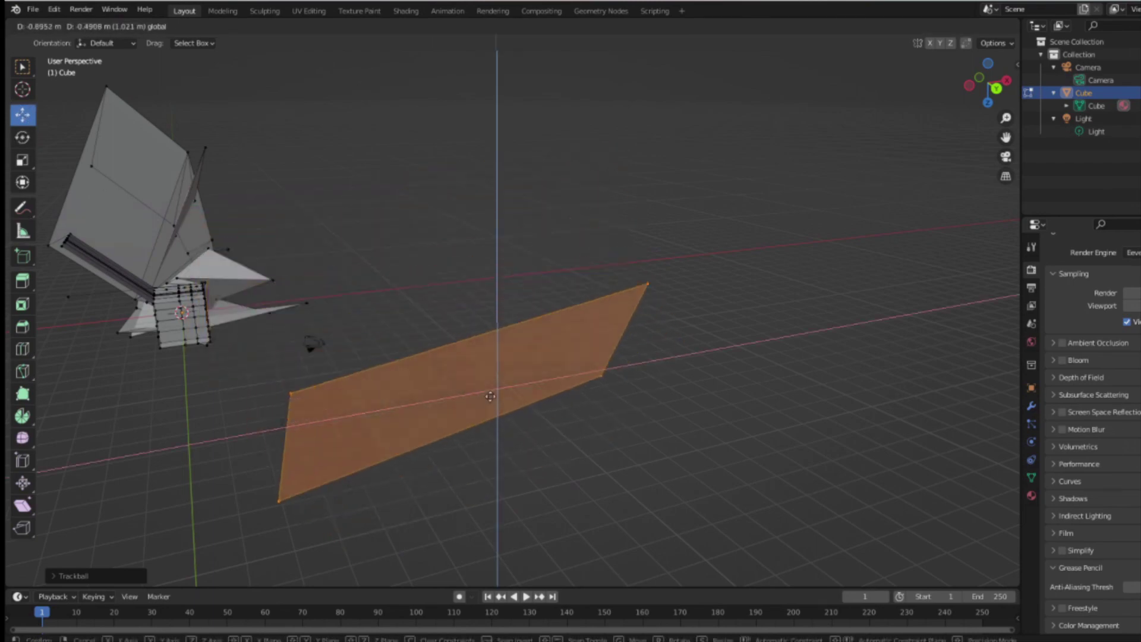
pyautogui.moveTo(488, 354); pyautogui.dragTo(561, 344)
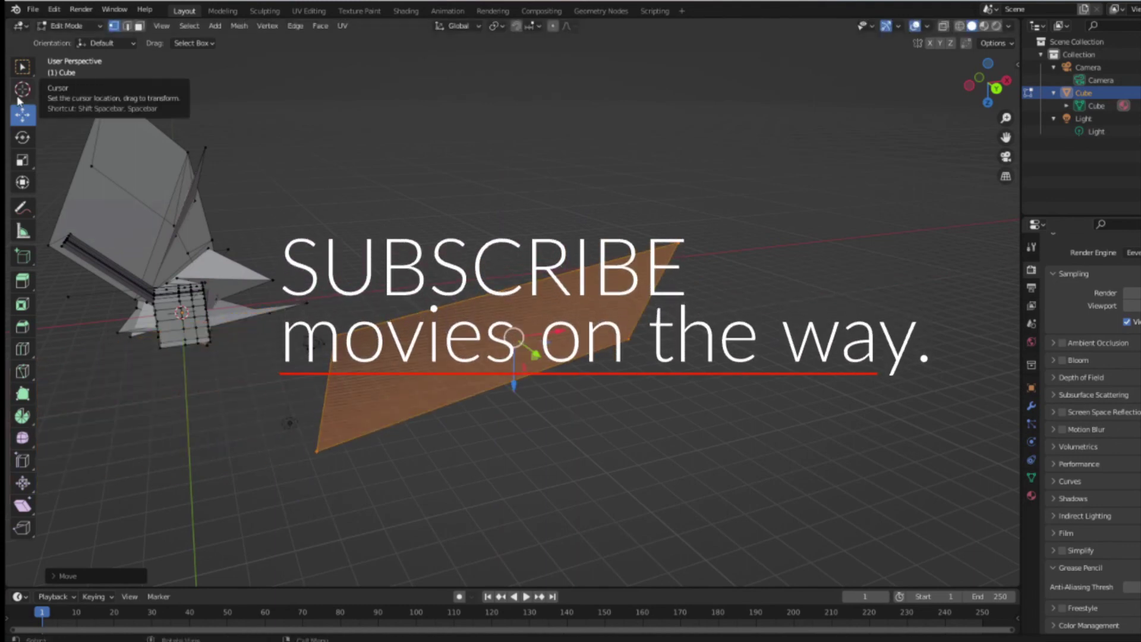
pyautogui.click(22, 89)
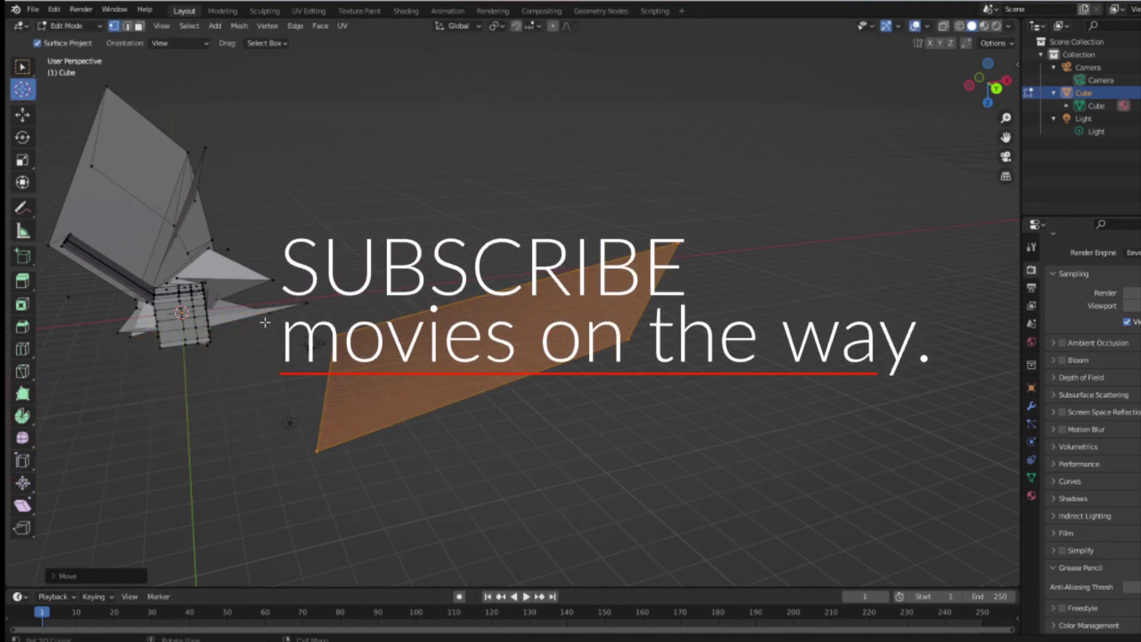